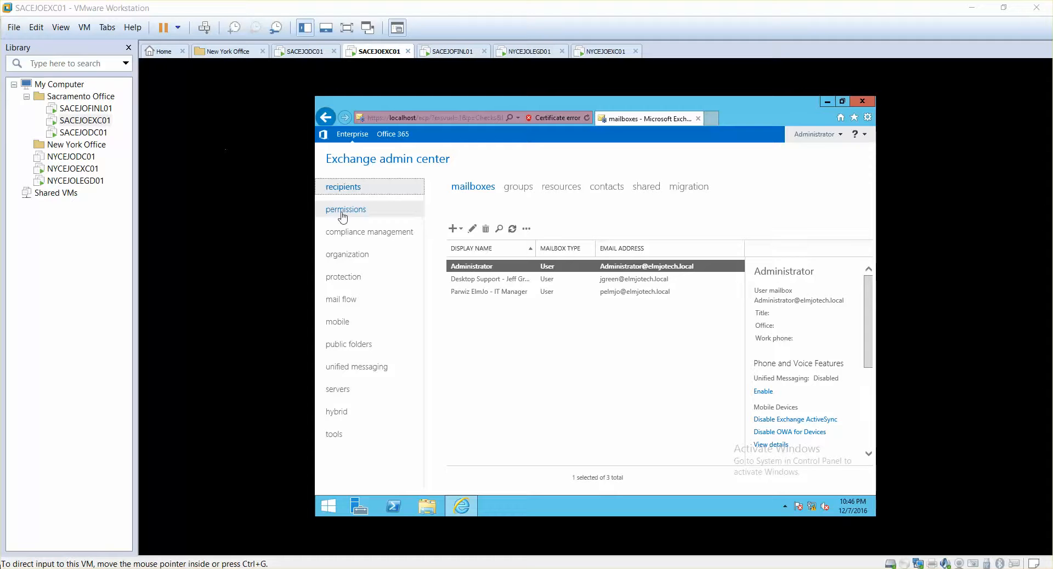
- Open the compliance management section in the Exchange admin center and switch to Outlook on the SACEJOFINL01 machine
left_click(371, 234)
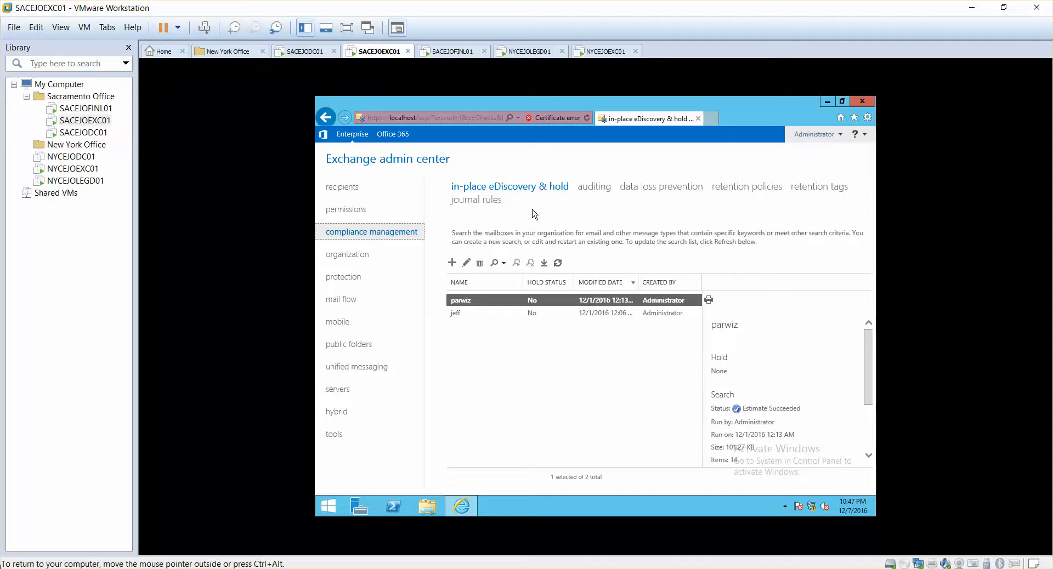
left_click(445, 55)
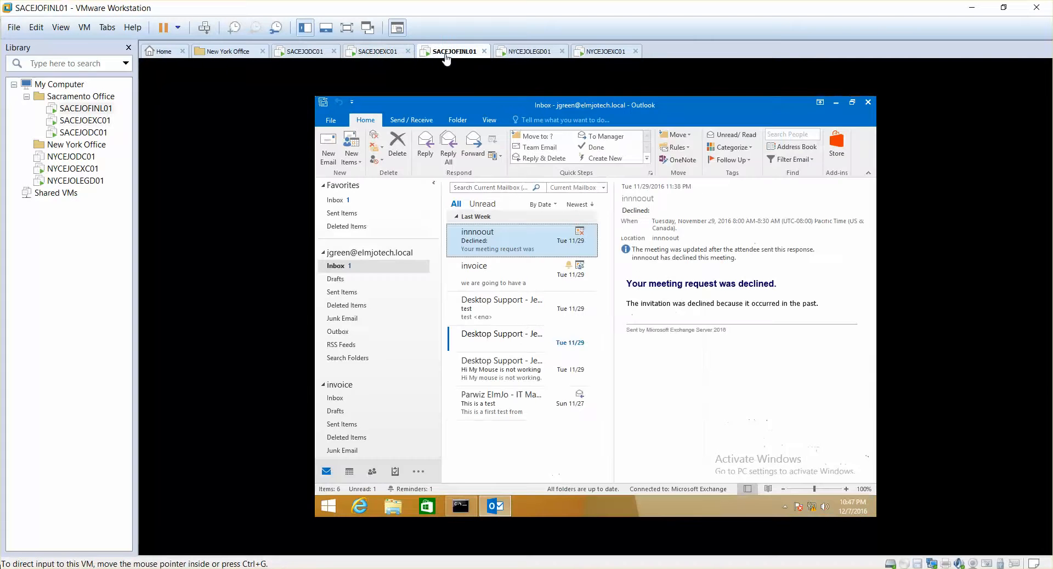
- Delete all inbox messages from the oldest up to the invoice message, leaving only the declined meeting notice
left_click(500, 411)
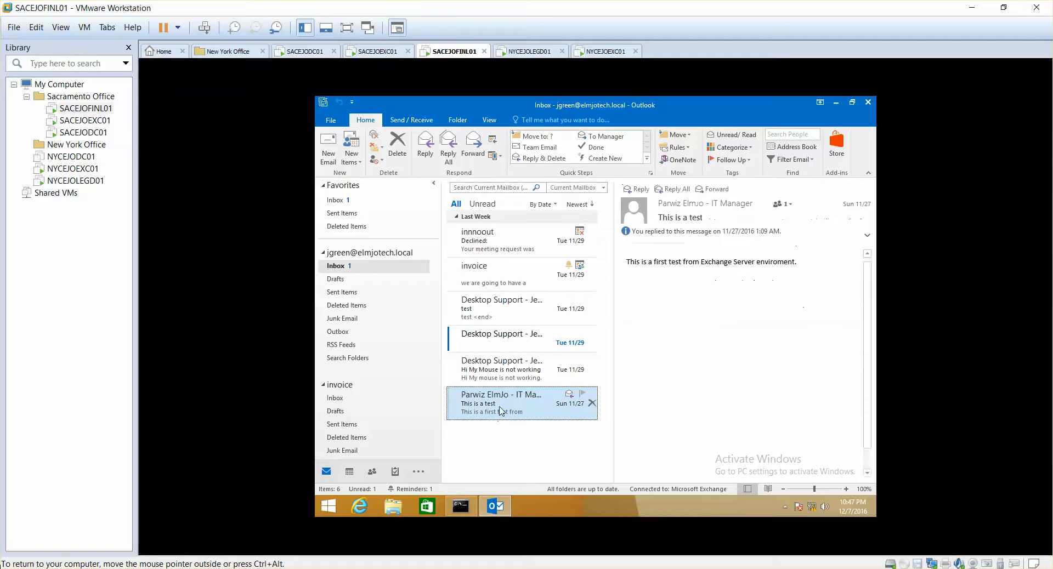
left_click(505, 282, "shift")
key("Delete")
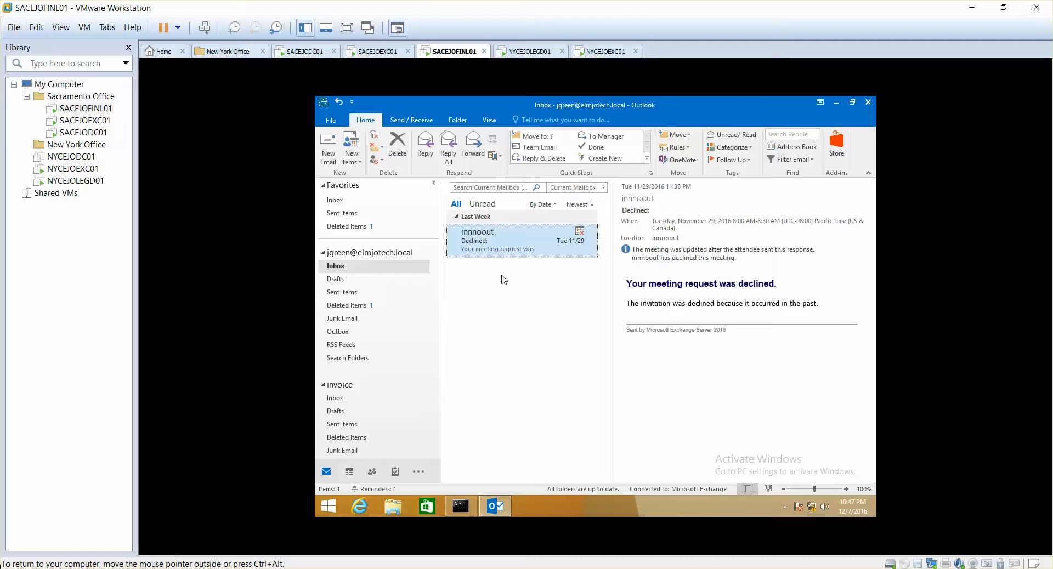
- Open the Deleted Items folder and examine the items recoverable from the server without restoring any
left_click(352, 306)
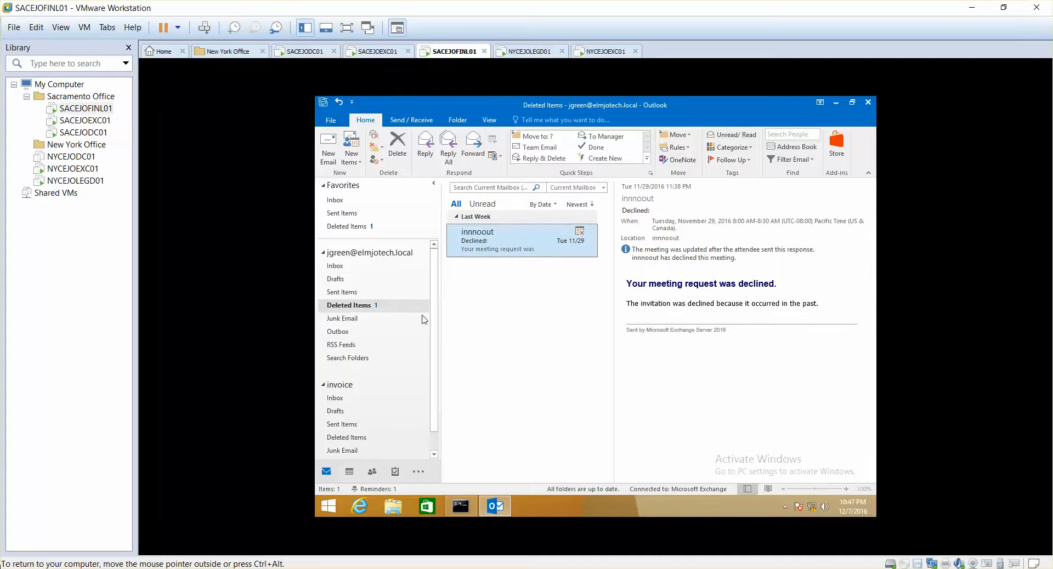
right_click(356, 309)
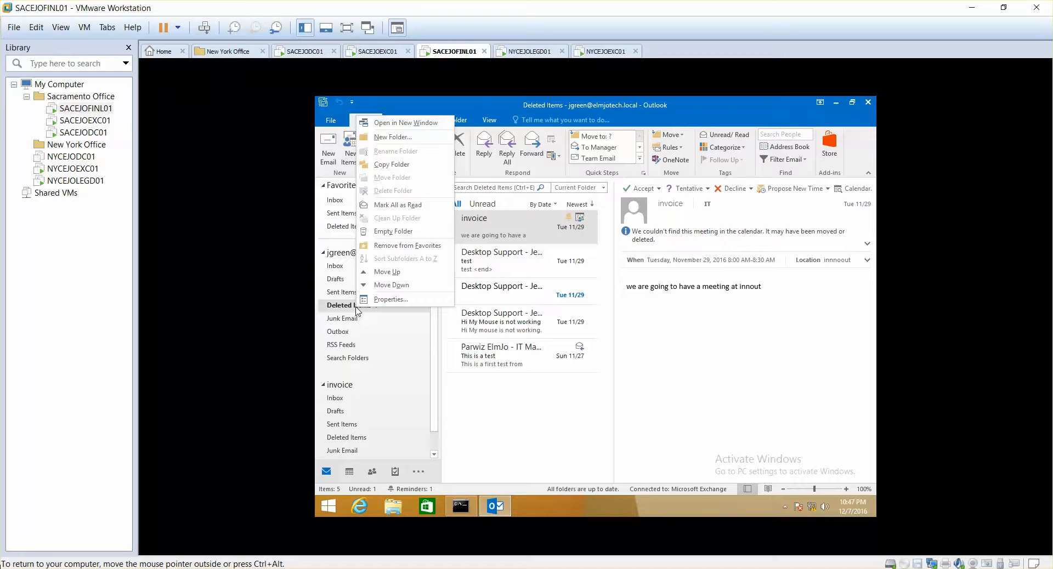
left_click(475, 385)
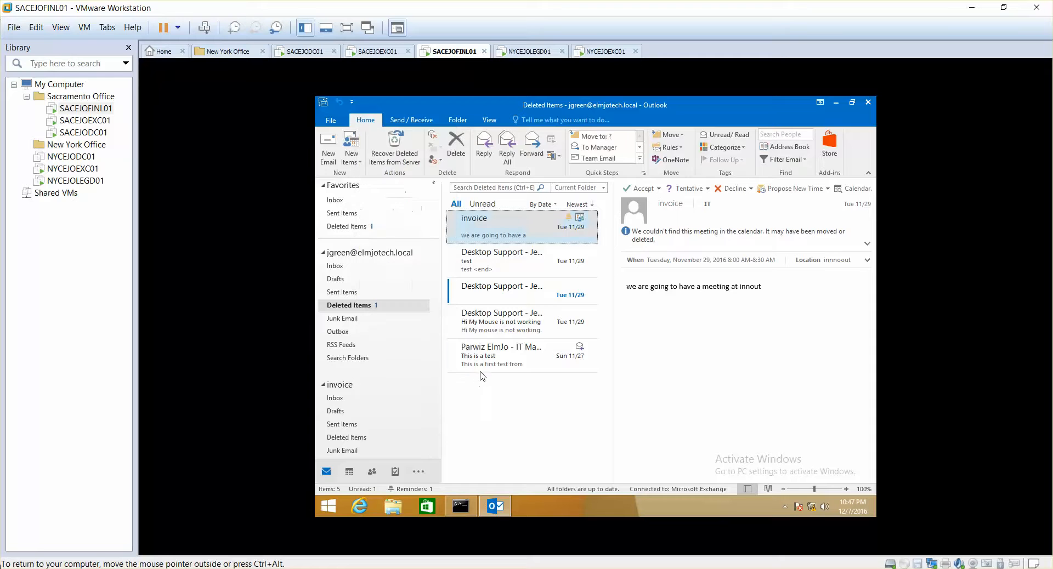
left_click(403, 159)
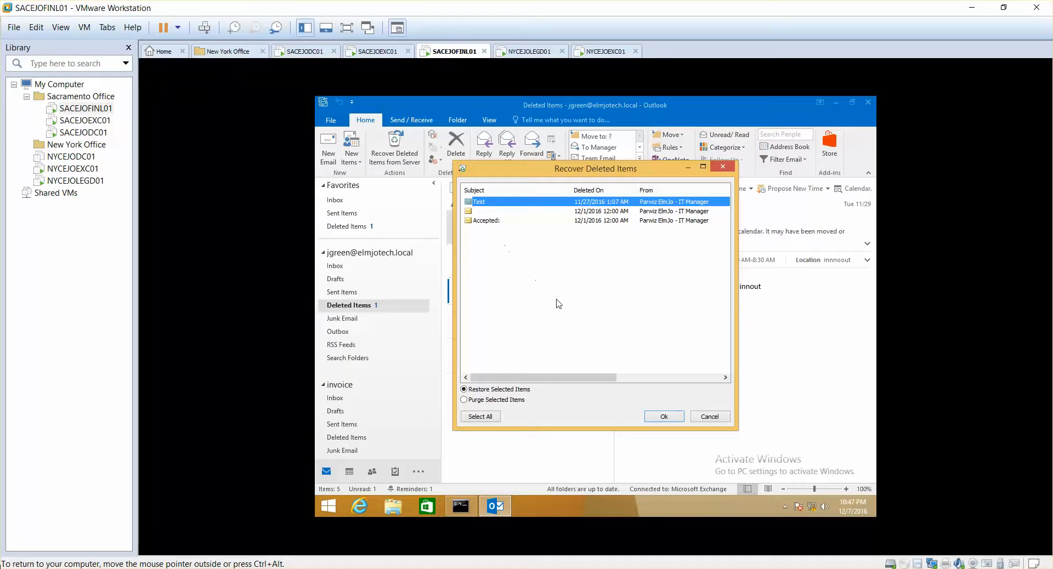
left_click(704, 417)
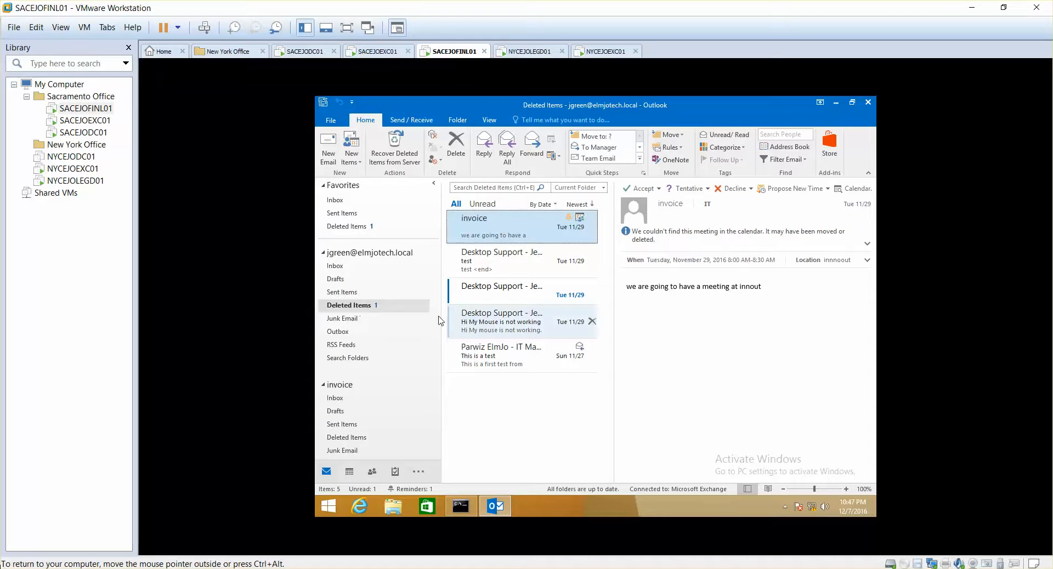
- Move all messages in the Deleted Items folder back to the Inbox
left_click(521, 369)
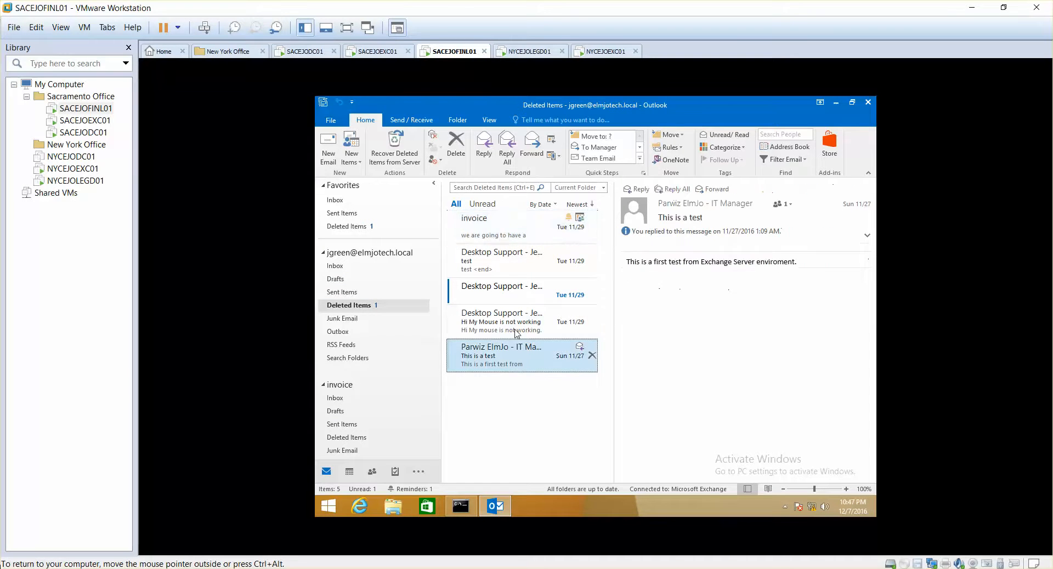
left_click(497, 234, "shift")
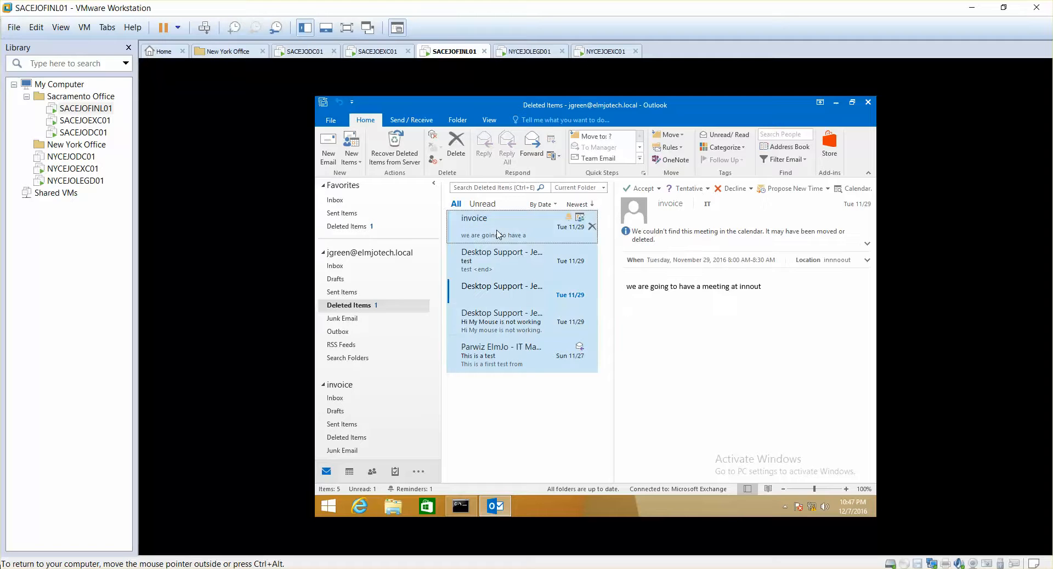
right_click(498, 234)
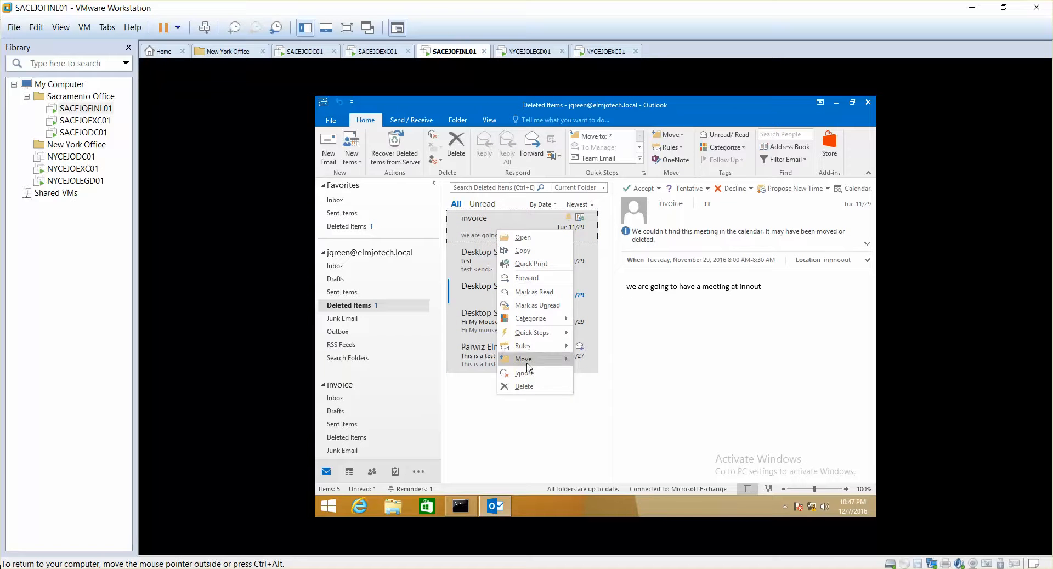
mouse_move(525, 359)
left_click(590, 363)
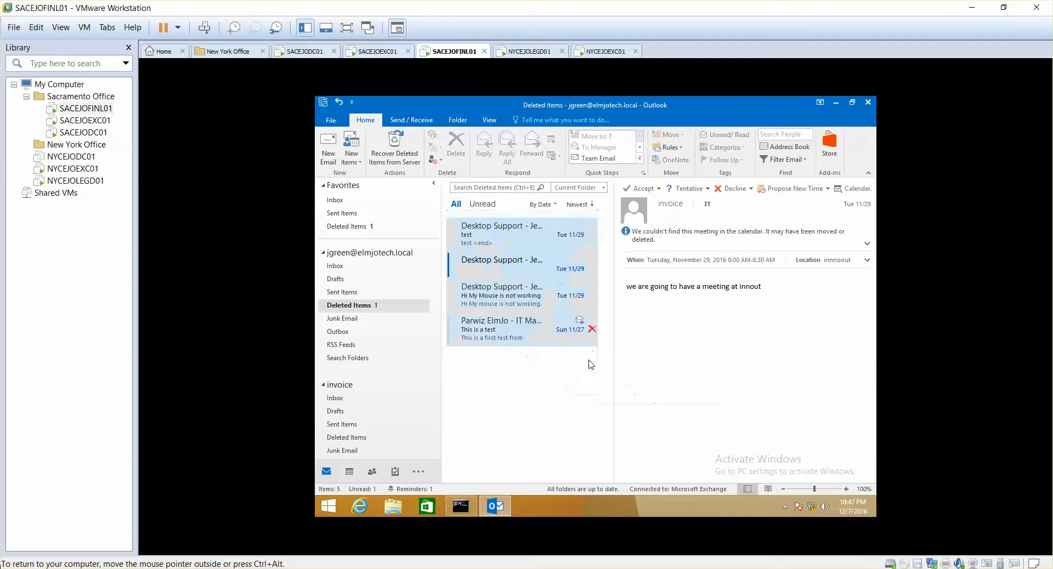
- Permanently delete all messages in the Inbox, bypassing the Deleted Items folder
left_click(336, 266)
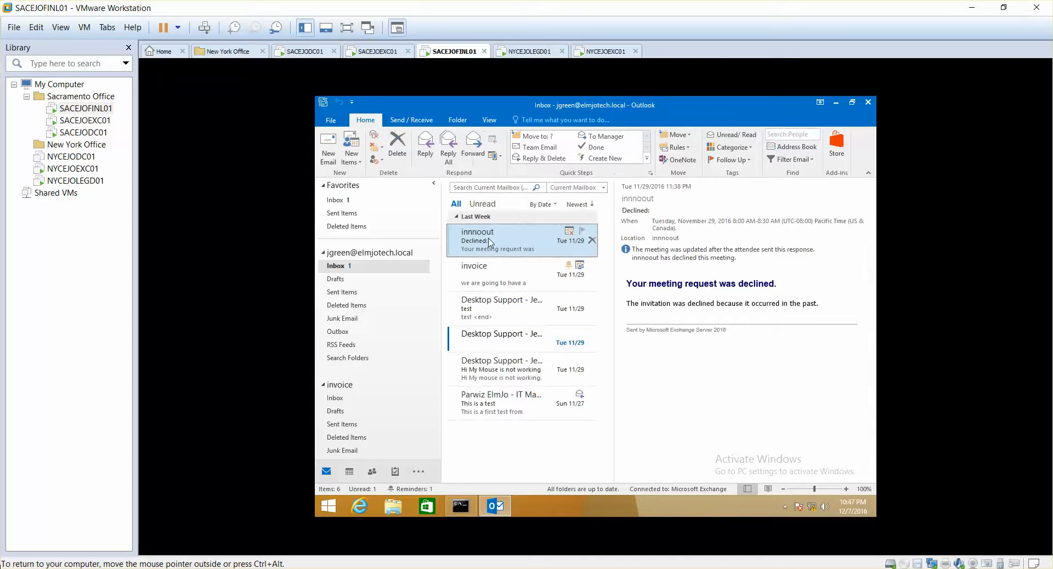
left_click(488, 399, "shift")
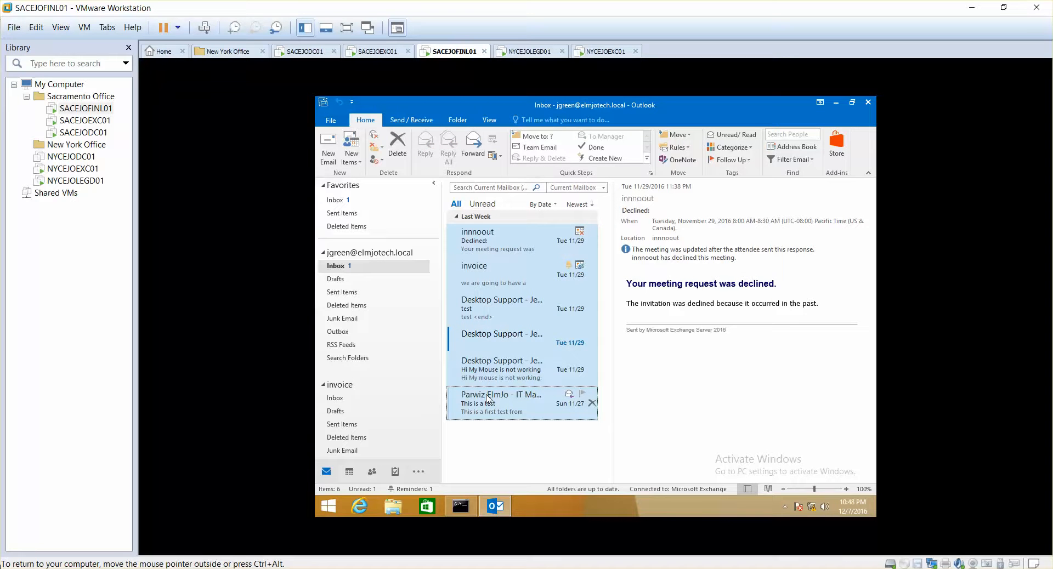
key("shift+Delete")
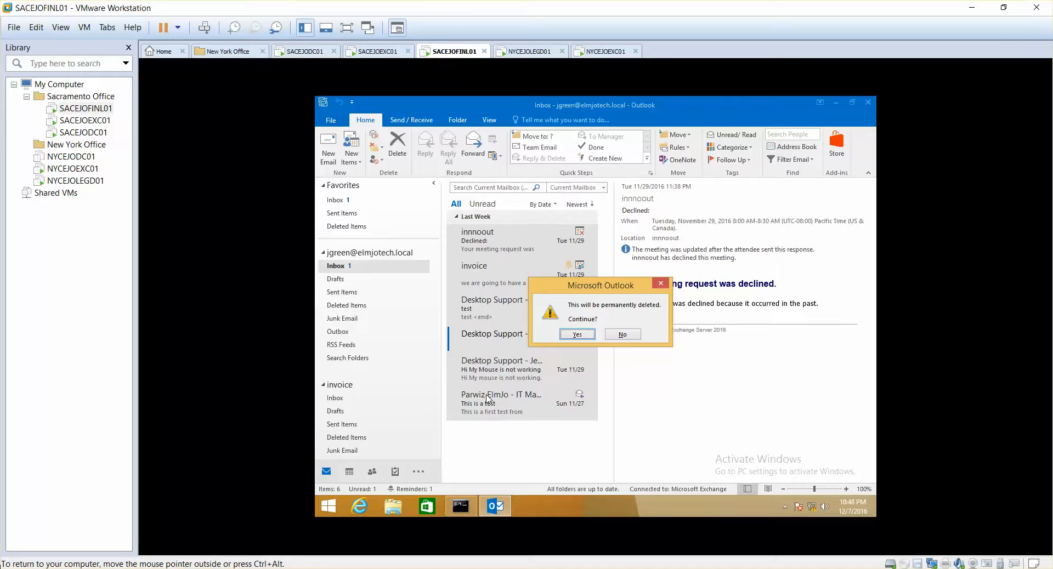
left_click(585, 337)
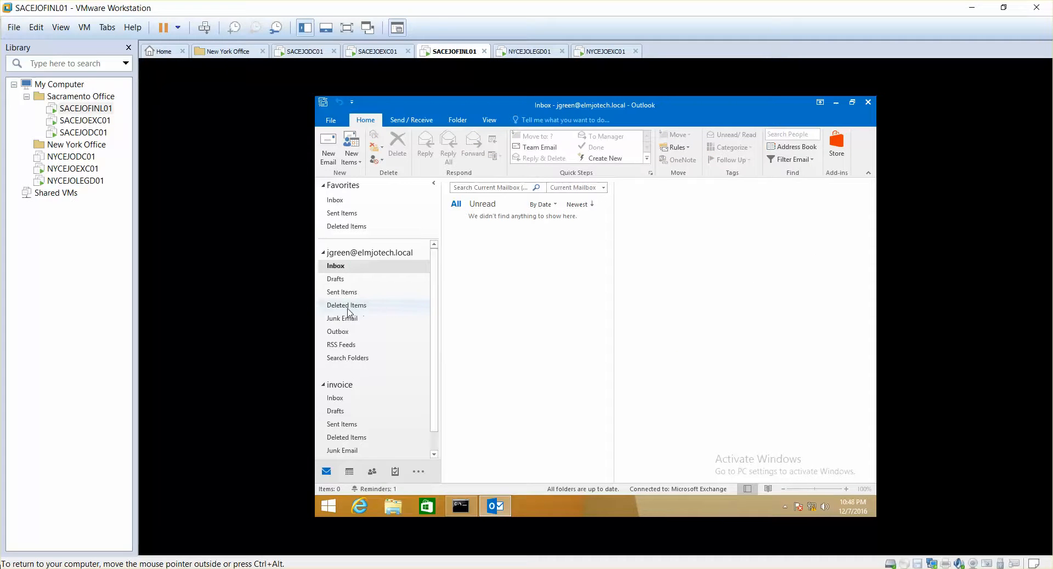
- Check the Deleted Items folder and the Inbox for remaining messages
left_click(397, 306)
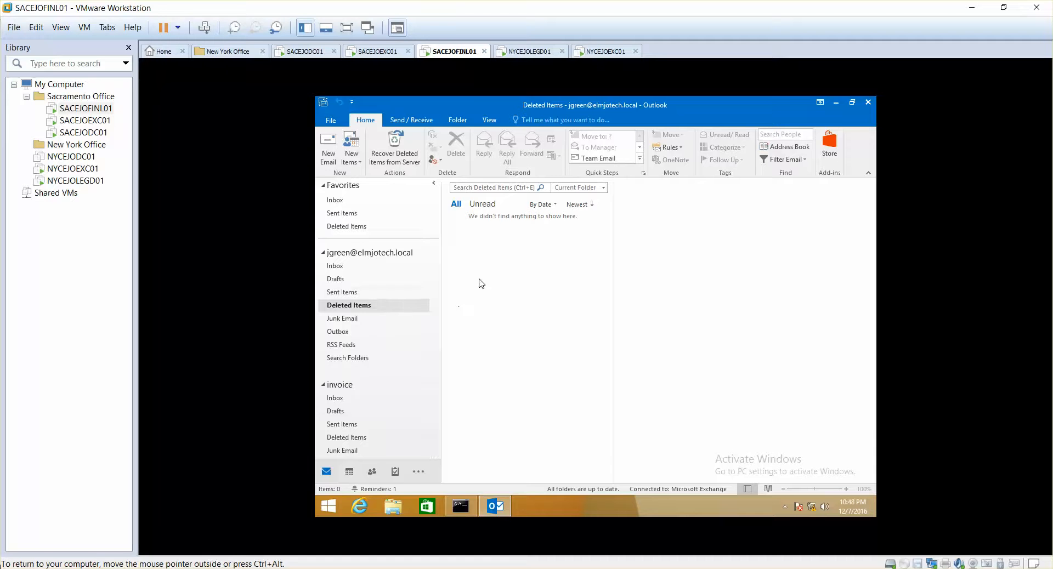
left_click(345, 267)
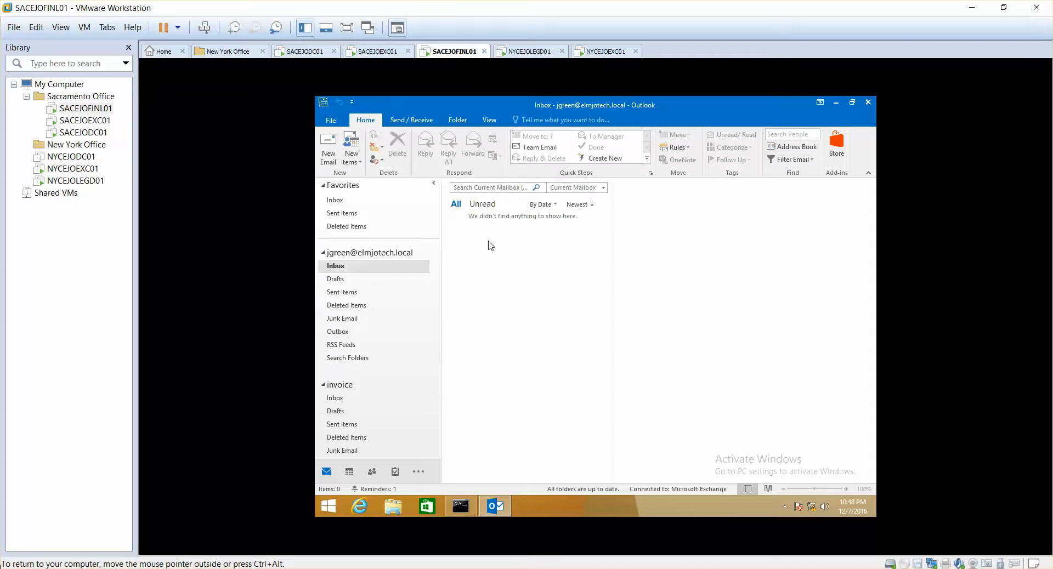
left_click(368, 51)
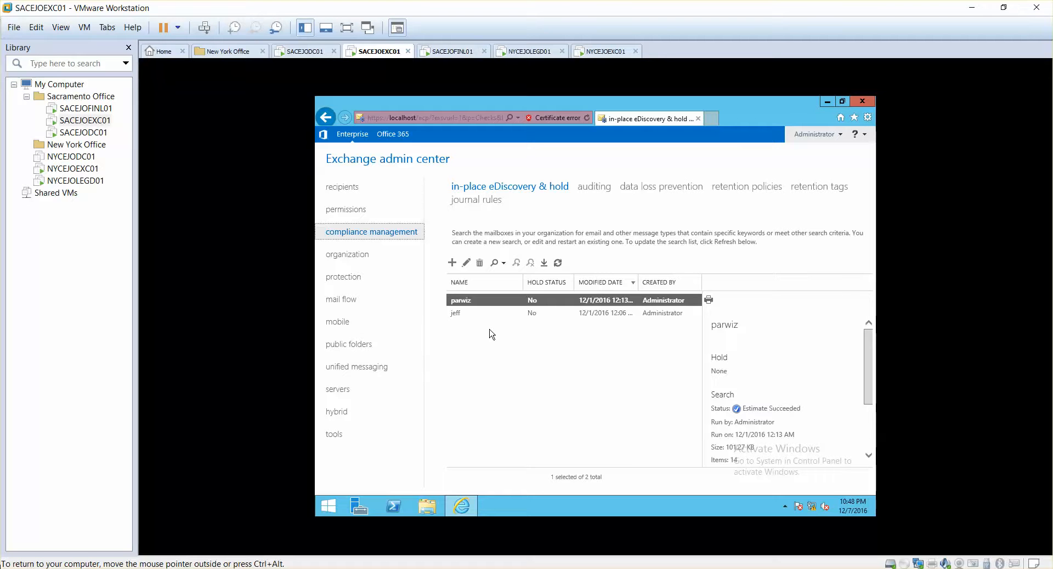
left_click(451, 52)
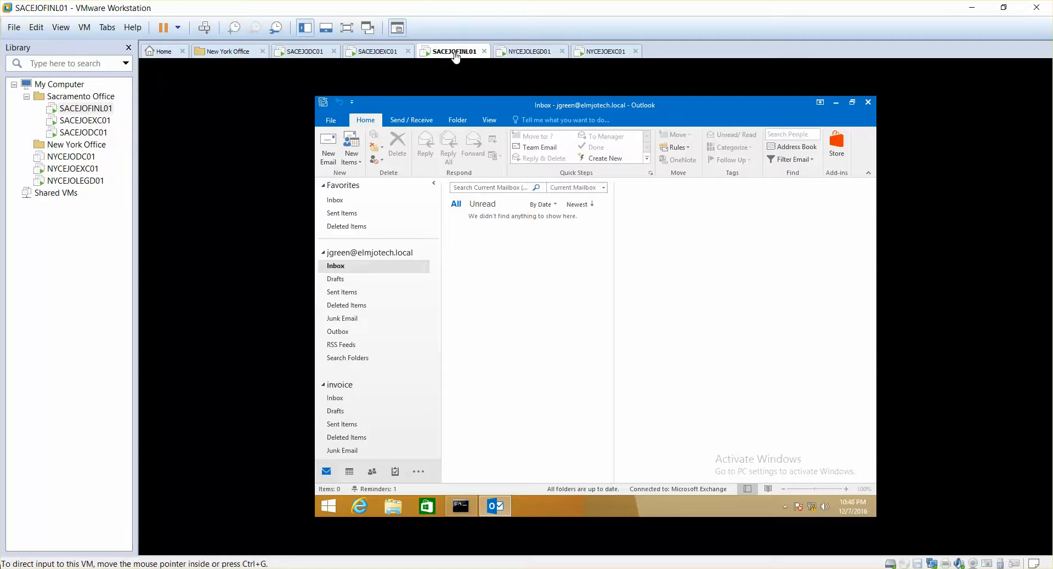
left_click(388, 52)
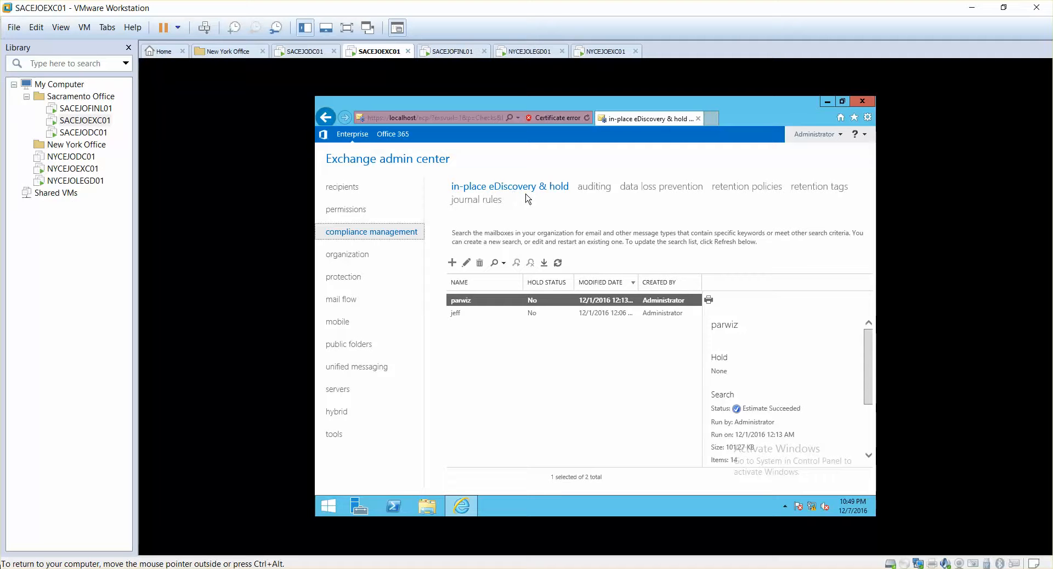
left_click(449, 51)
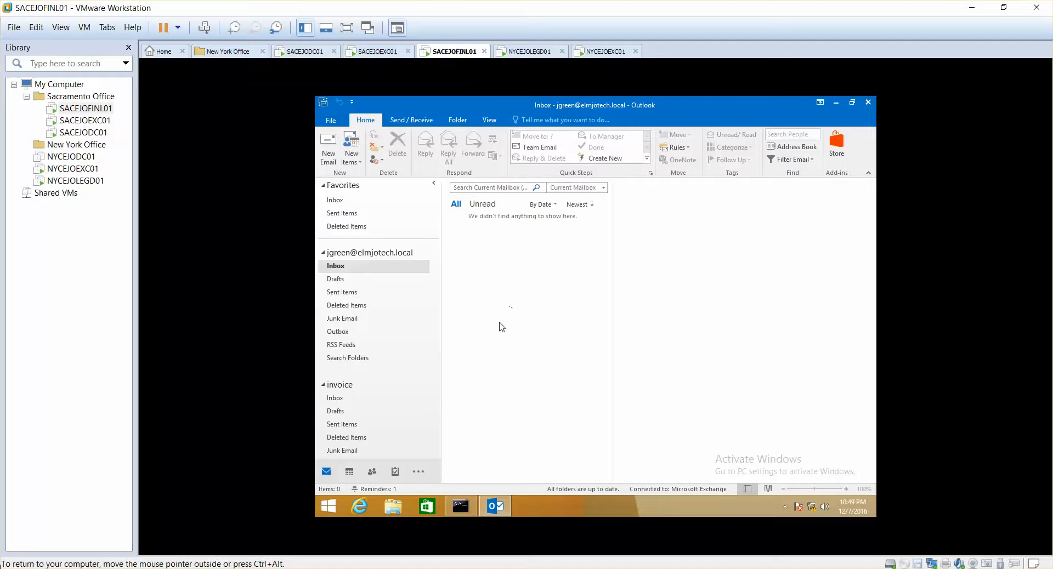
- On the SACEJOEXC01 machine, start a new in-place eDiscovery search named for recovering the Desktop Support user's emails
left_click(380, 52)
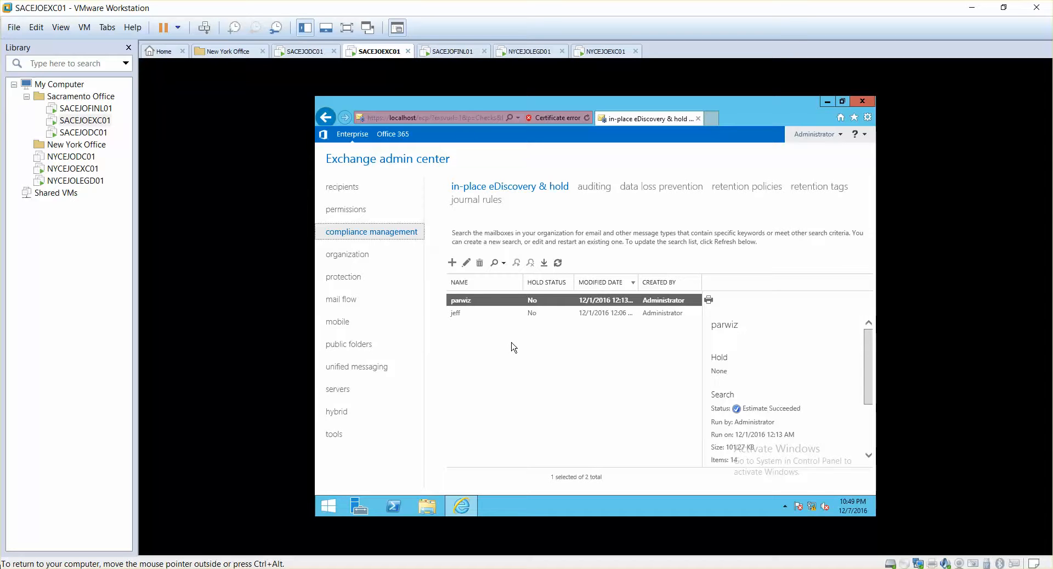
left_click(452, 264)
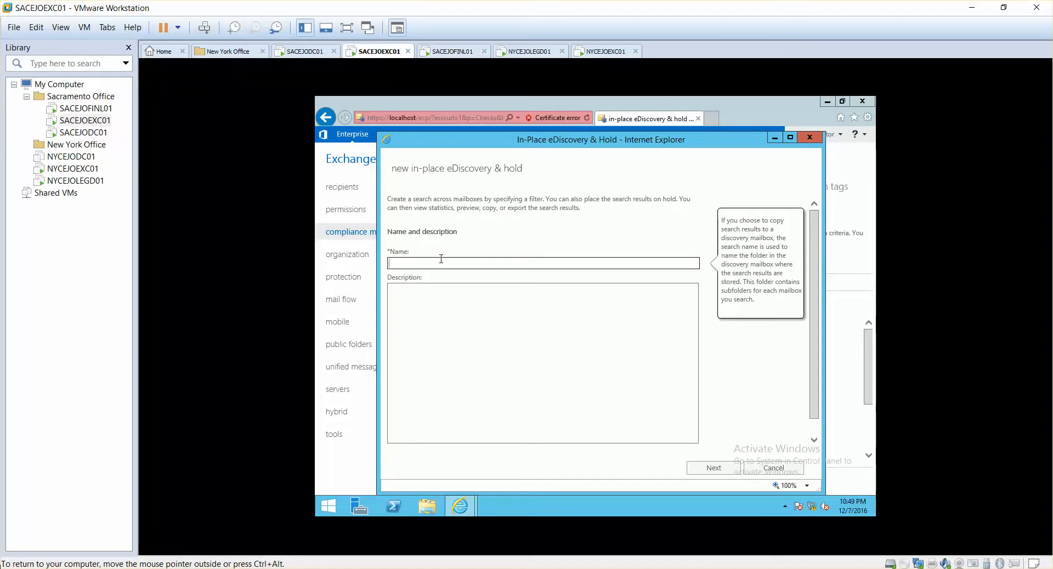
type("Recover Jeffs emails")
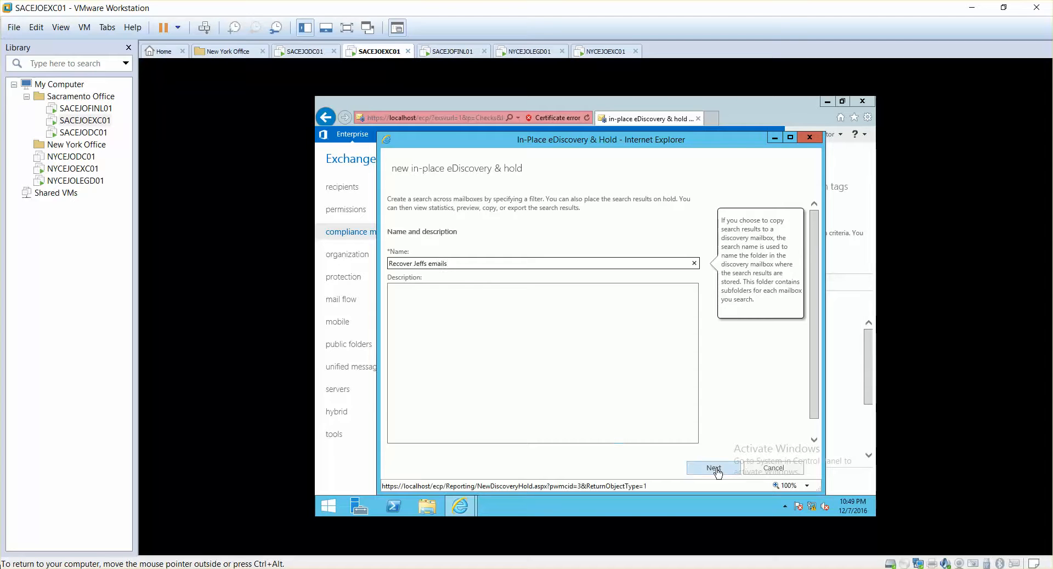
left_click(717, 470)
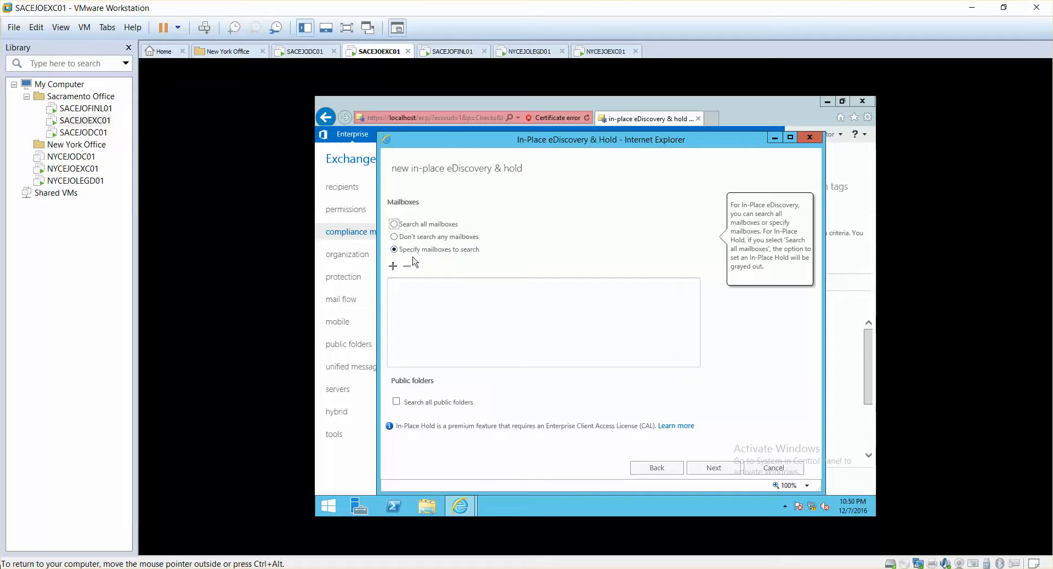
- Add the Desktop Support user's mailbox as the specified mailbox to search and continue to the search query
left_click(392, 267)
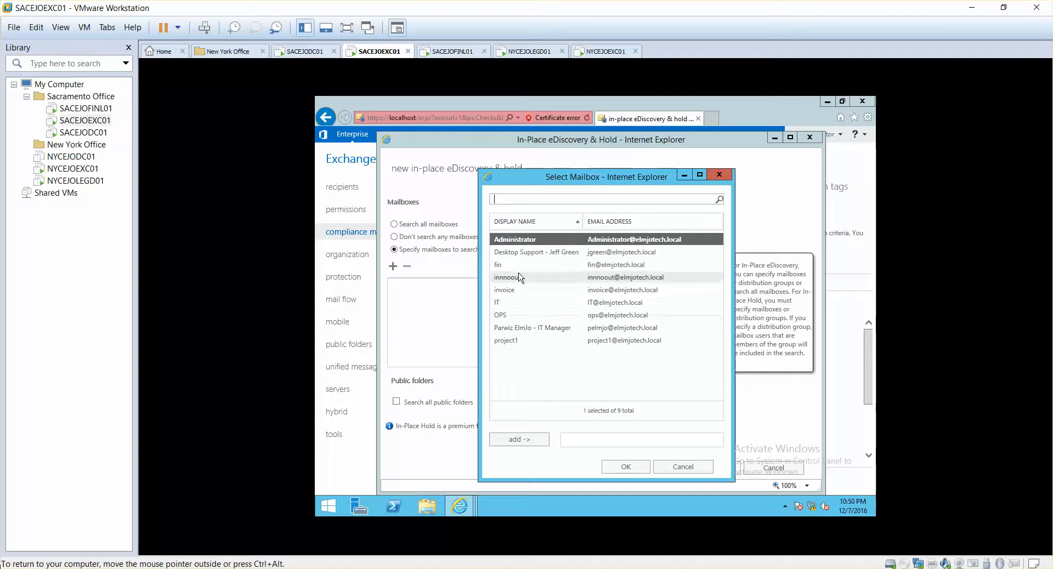
left_click(526, 253)
double_click(527, 253)
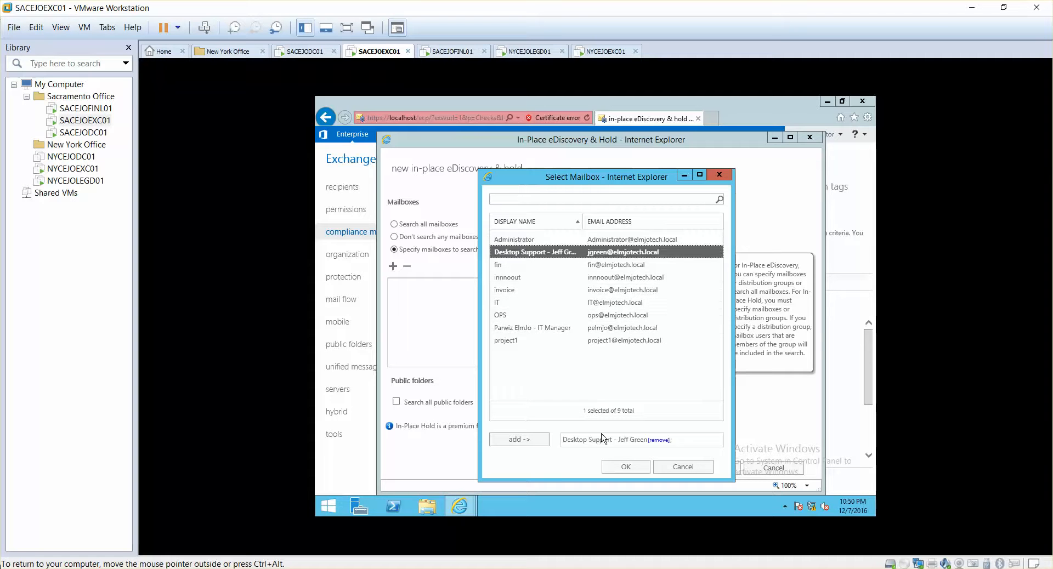
left_click(624, 469)
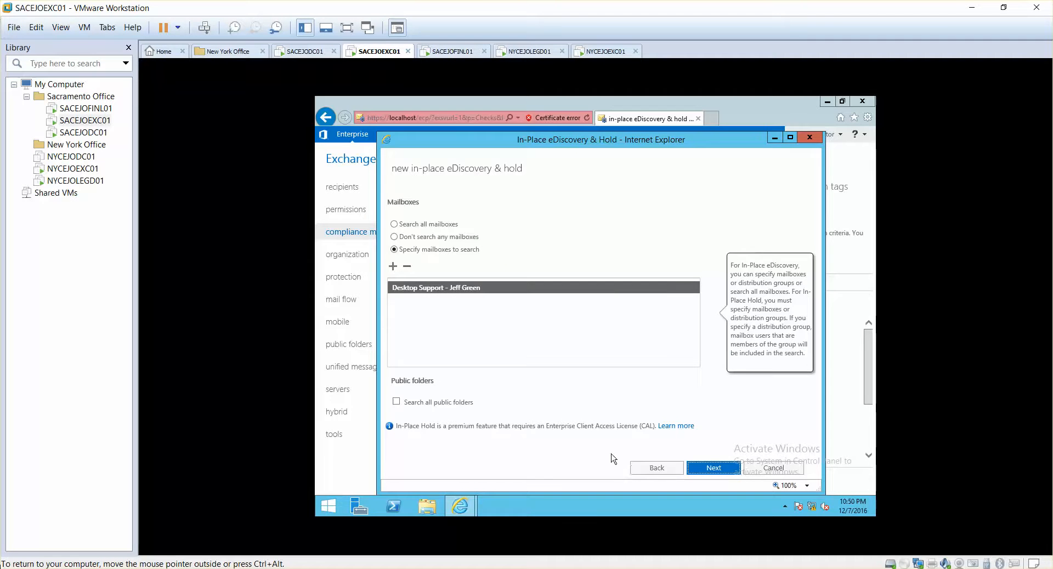
left_click(711, 463)
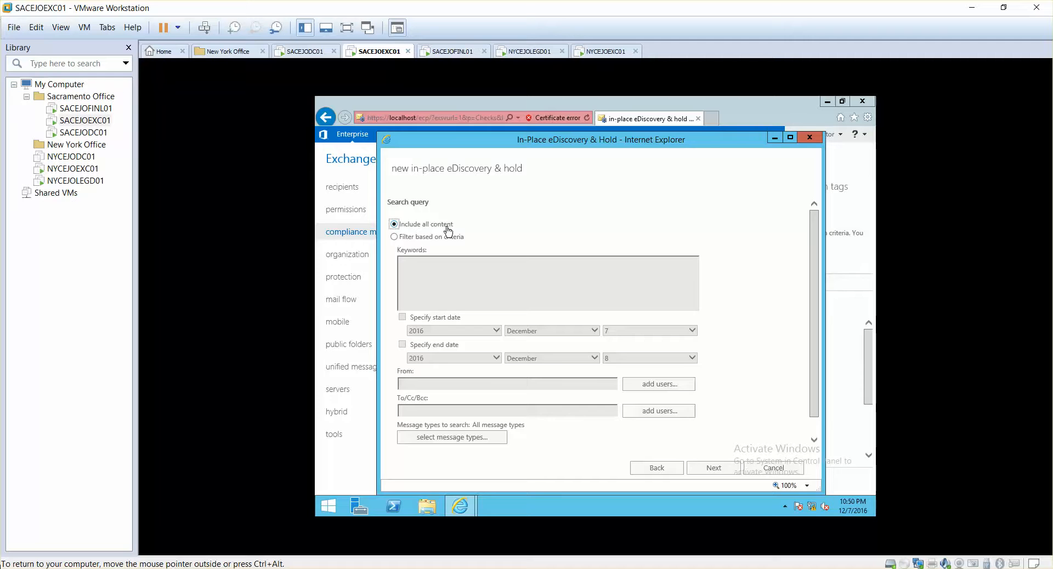
- Filter the search based on criteria, entering the sender's and recipient's first names and enabling the start and end dates
left_click(394, 237)
mouse_move(432, 345)
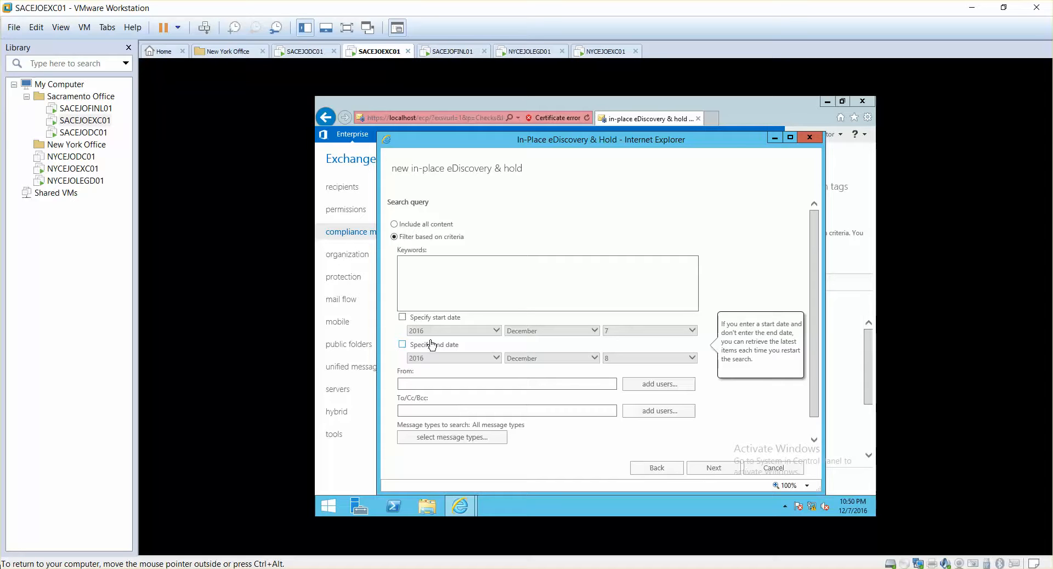
left_click(427, 382)
type("parwiz")
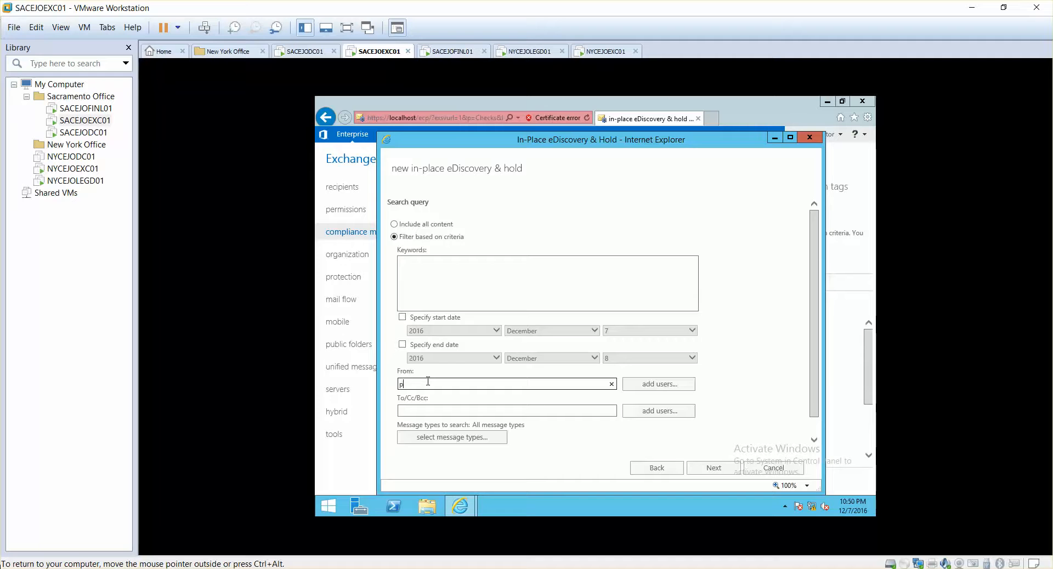
left_click(423, 409)
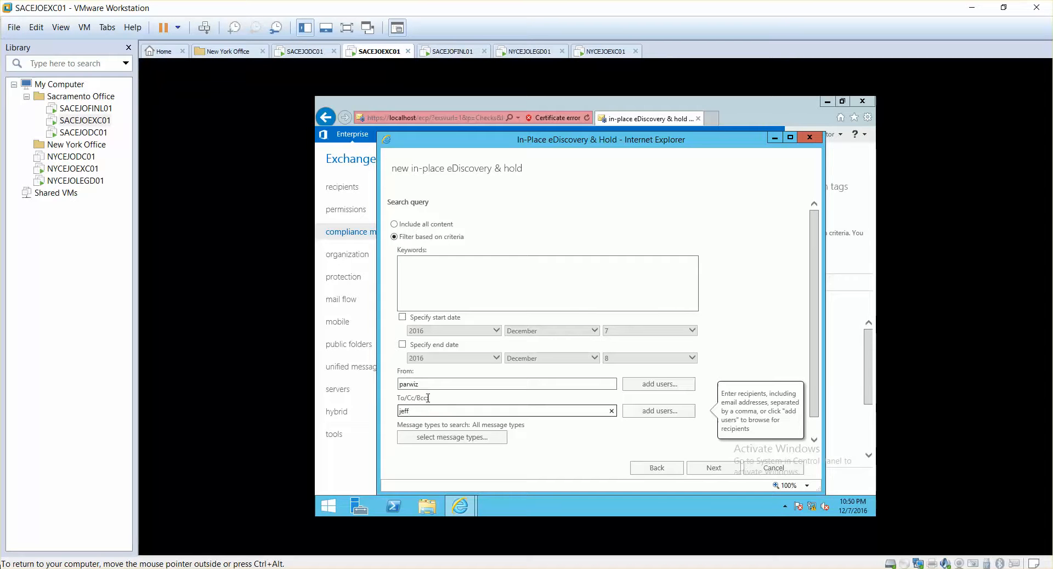
left_click(402, 318)
left_click(403, 345)
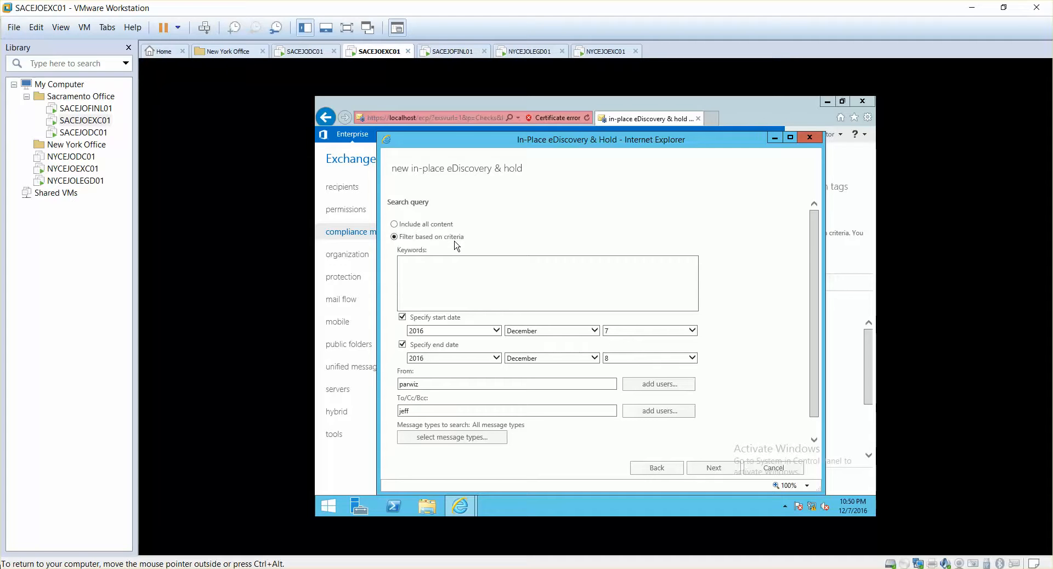
- Set the search query to include all content and continue to the In-Place Hold settings
left_click(394, 224)
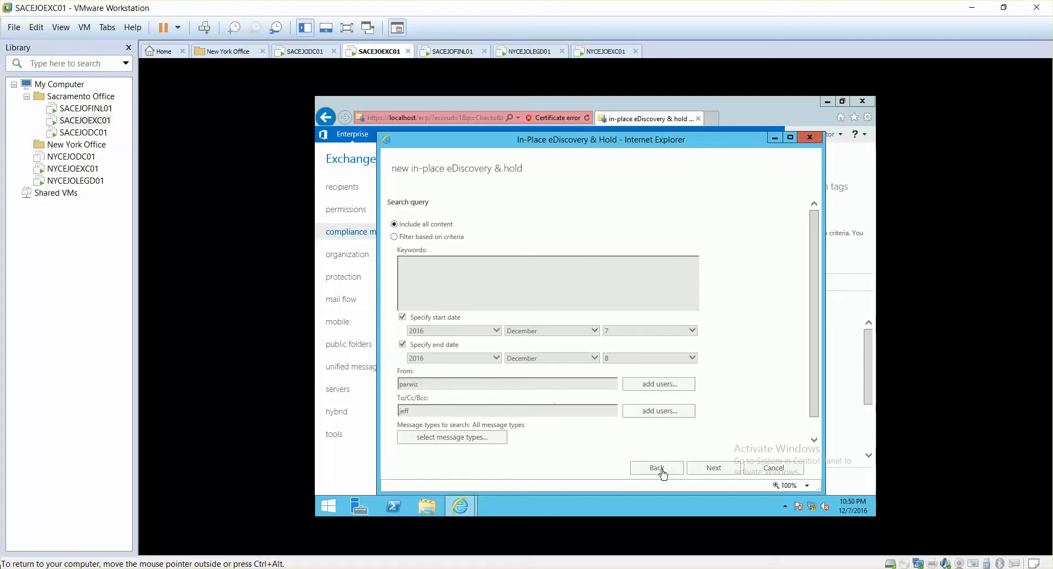
left_click(708, 471)
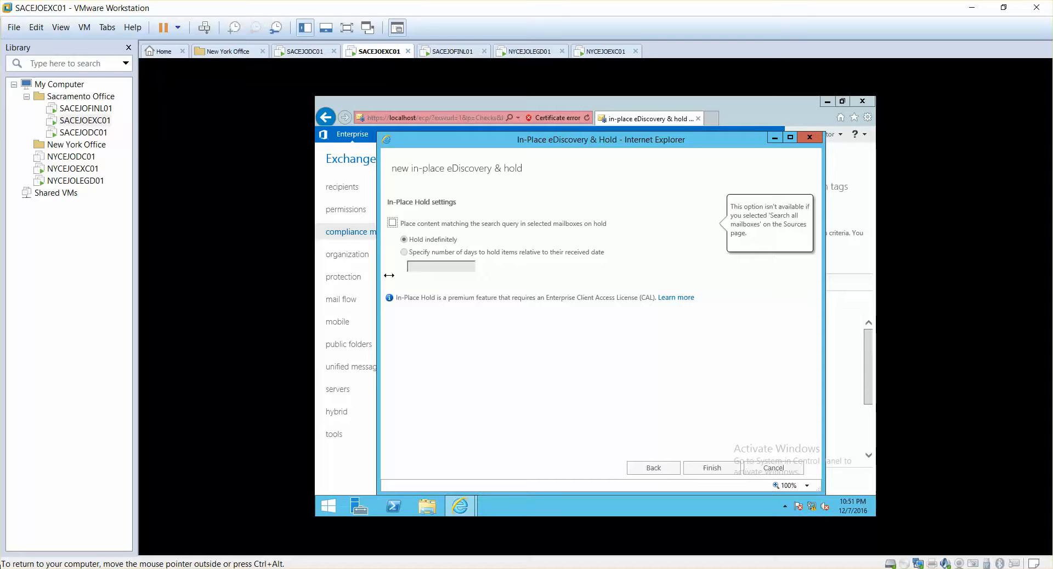
double_click(653, 471)
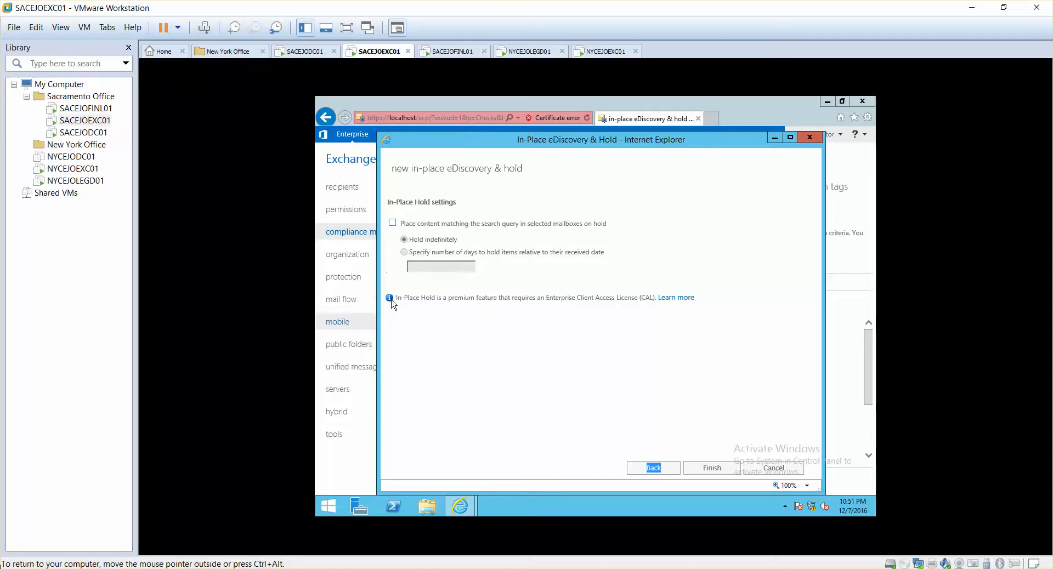
left_click(405, 253)
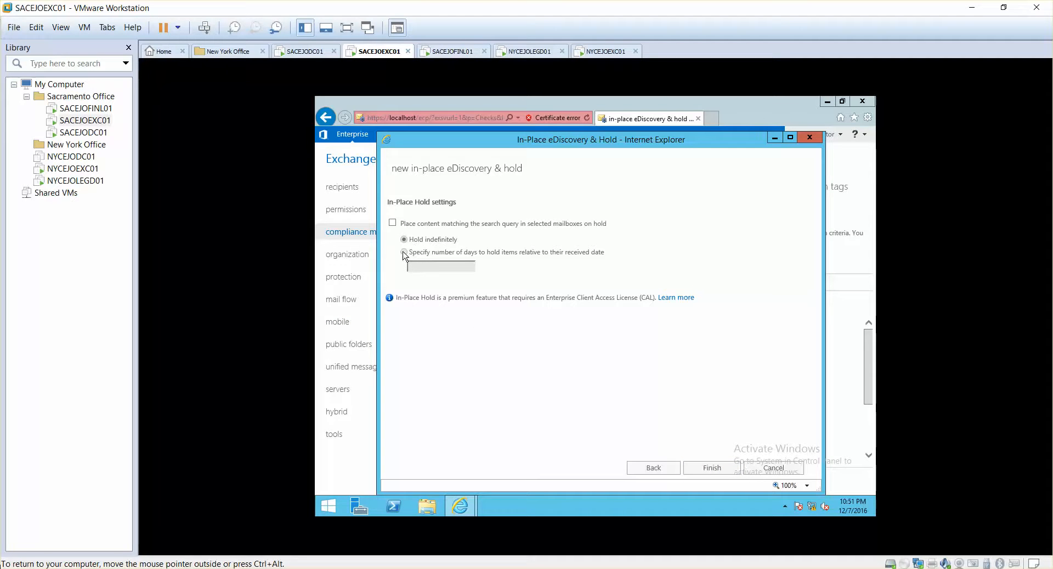
left_click(393, 225)
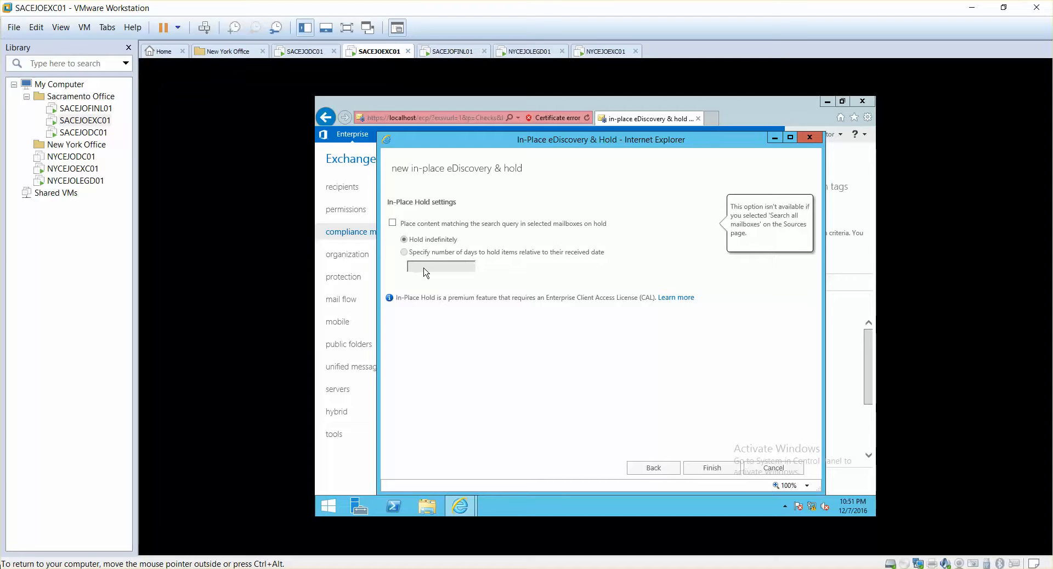
left_click(393, 223)
left_click(405, 252)
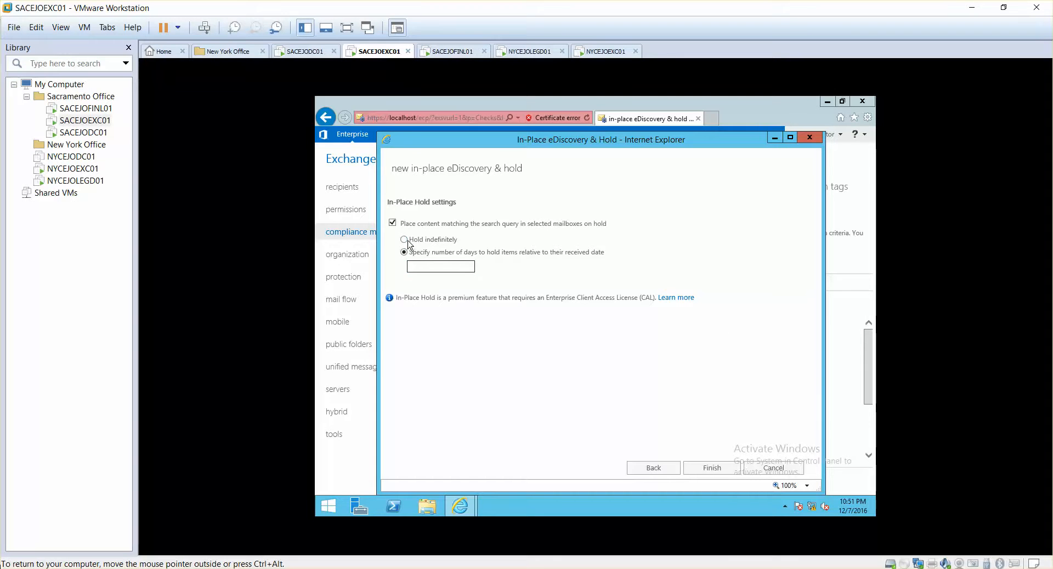
left_click(395, 224)
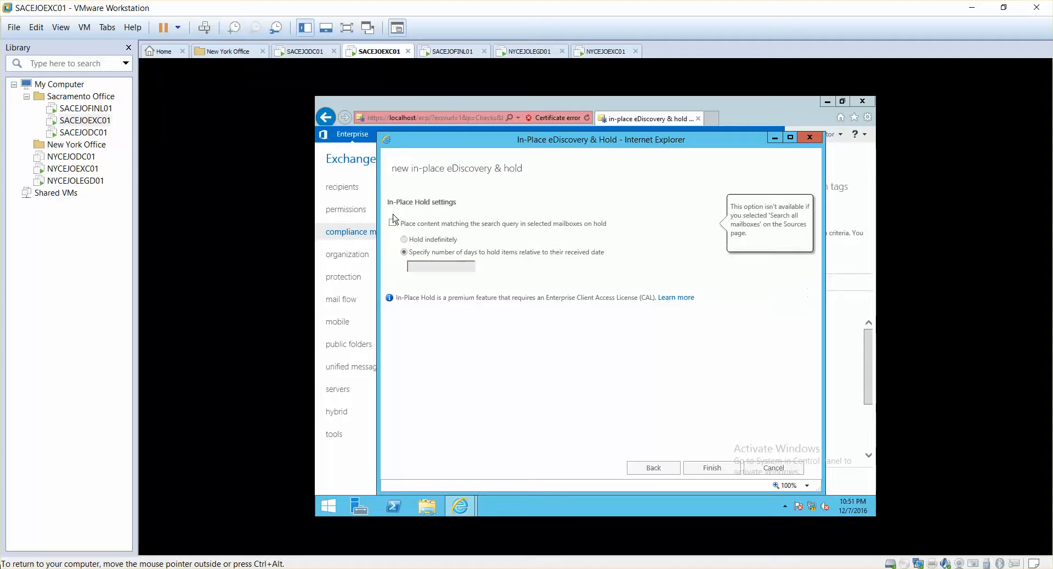
left_click(393, 222)
left_click(403, 239)
left_click(392, 222)
- Finish creating the eDiscovery search without placing content on hold and close the completed save dialog
left_click(705, 471)
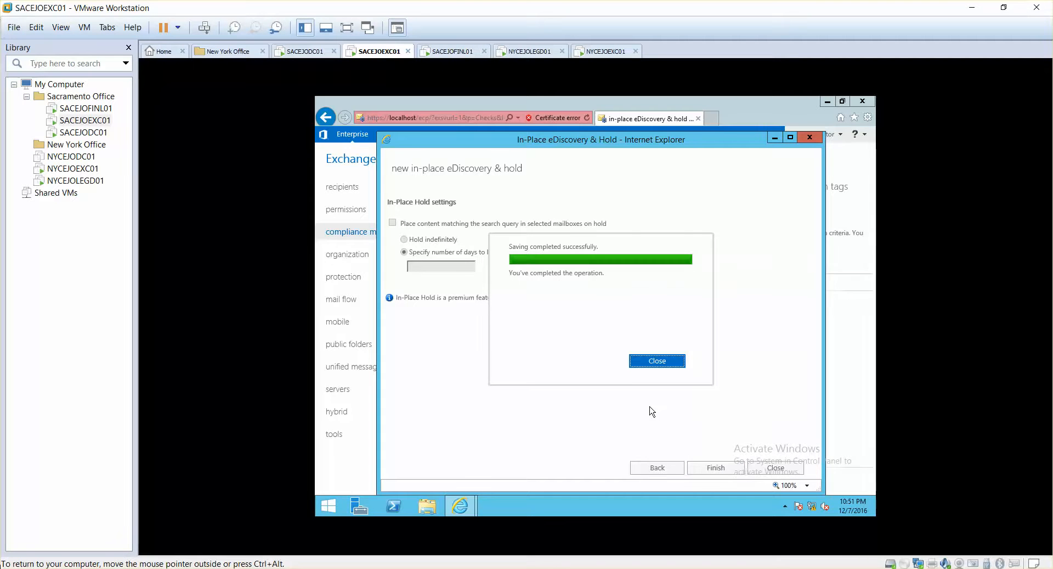
left_click(661, 364)
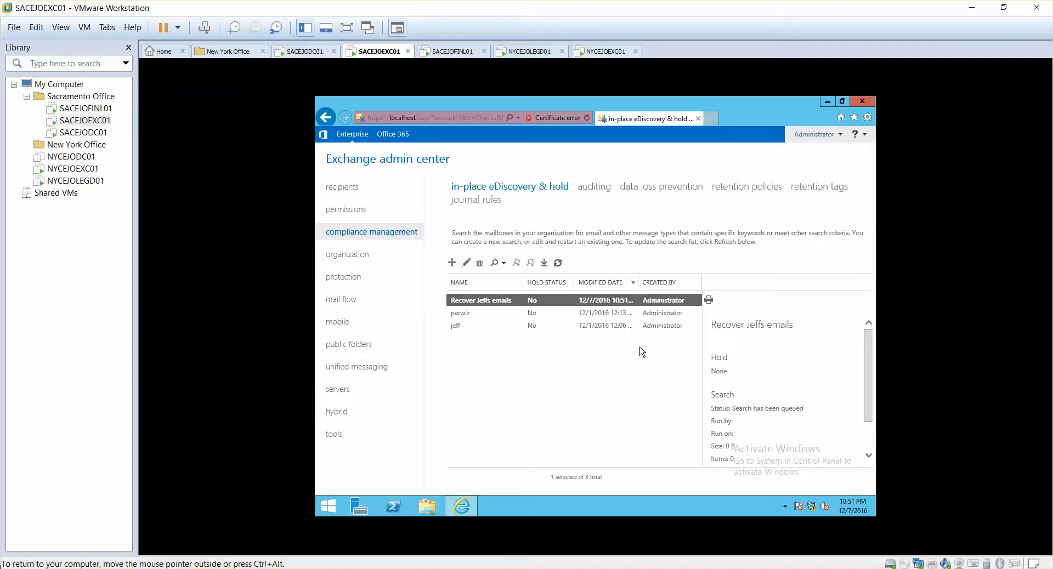
- Review the search details of the new eDiscovery search and of the two older searches in the list
left_click_drag(868, 405, 869, 427)
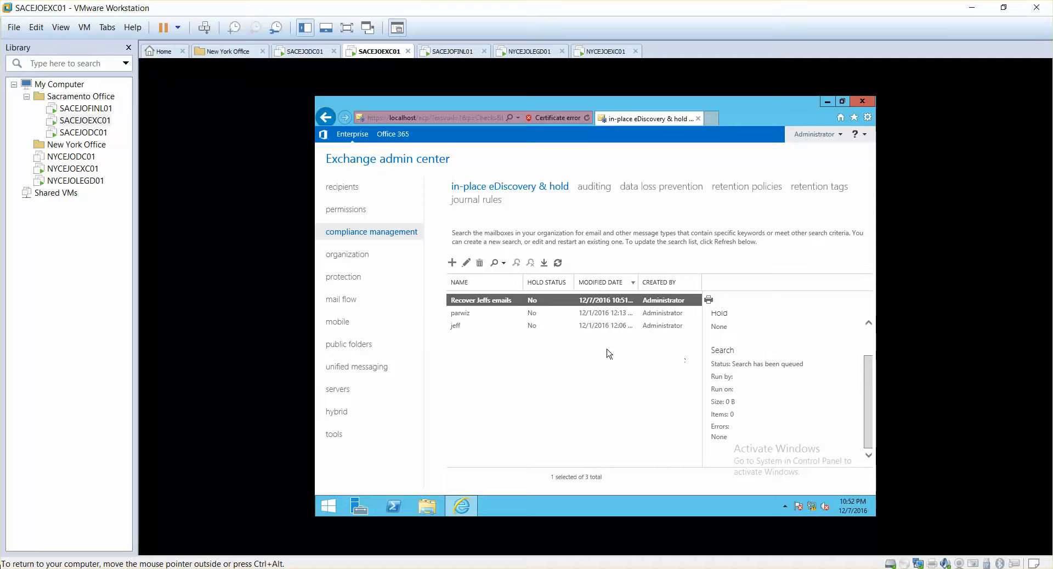
left_click(551, 326)
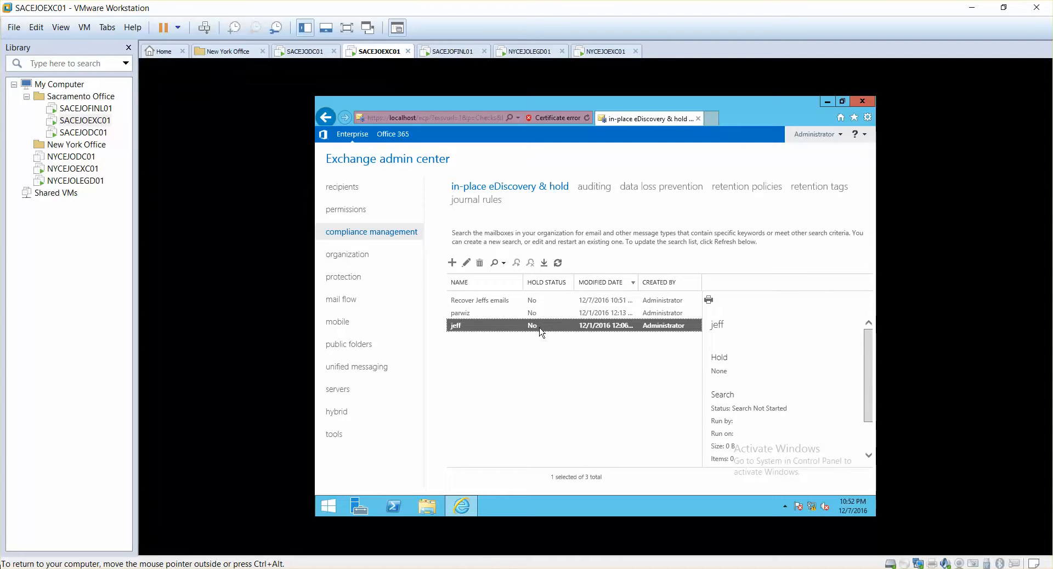
left_click_drag(871, 387, 876, 414)
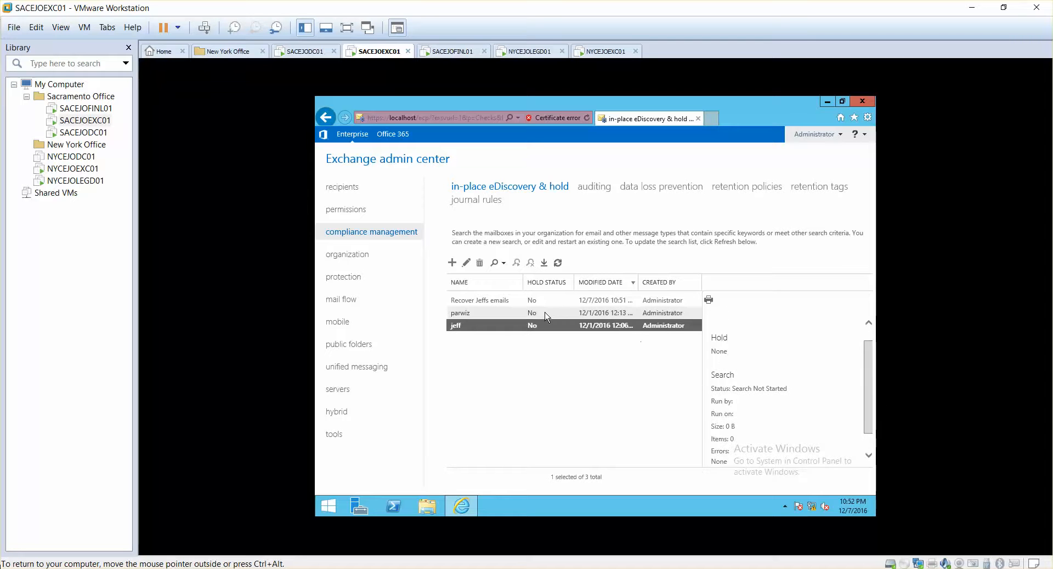
left_click(642, 313)
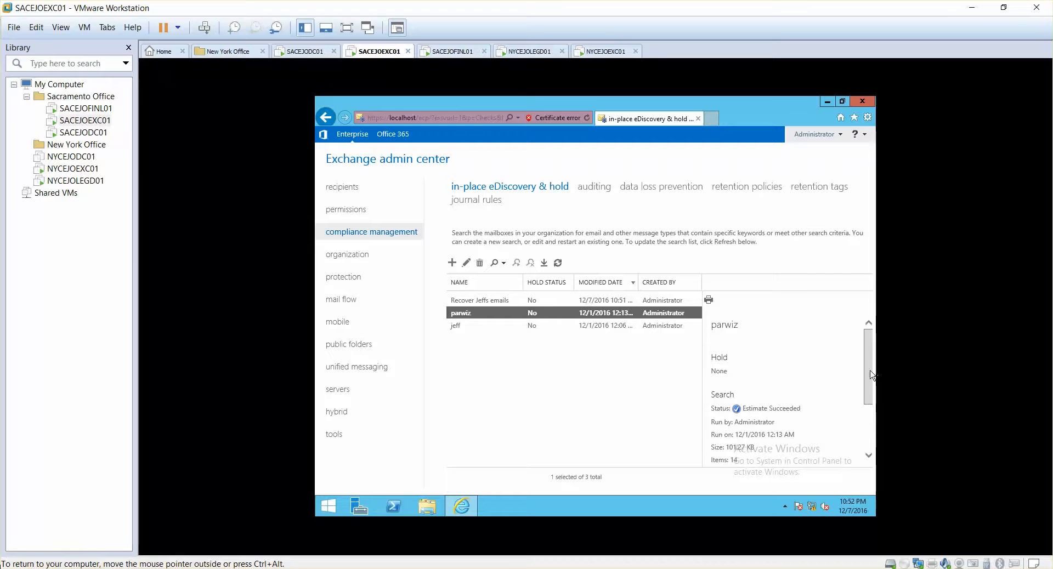
left_click_drag(874, 370, 866, 408)
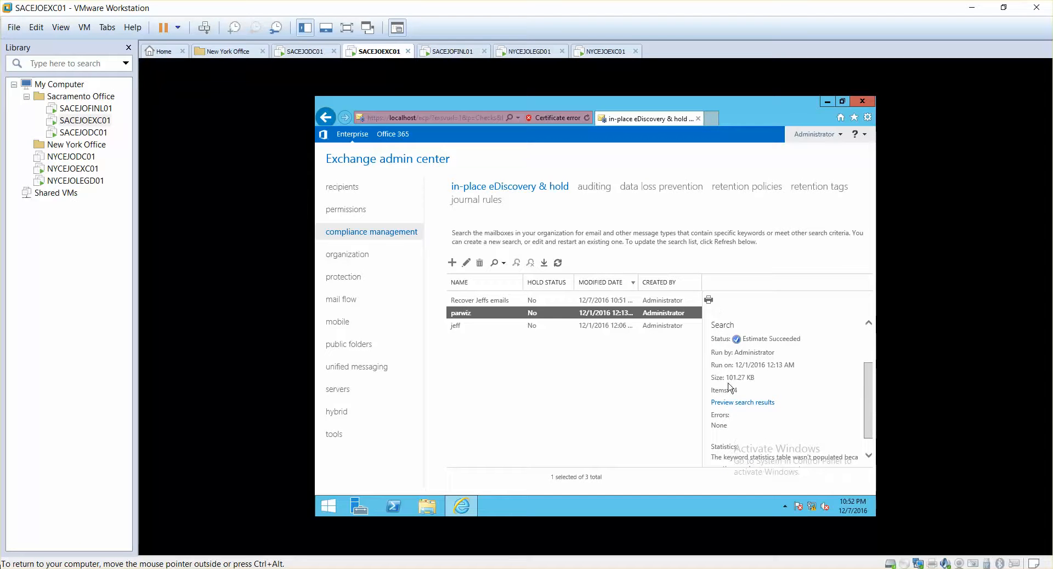
left_click(582, 327)
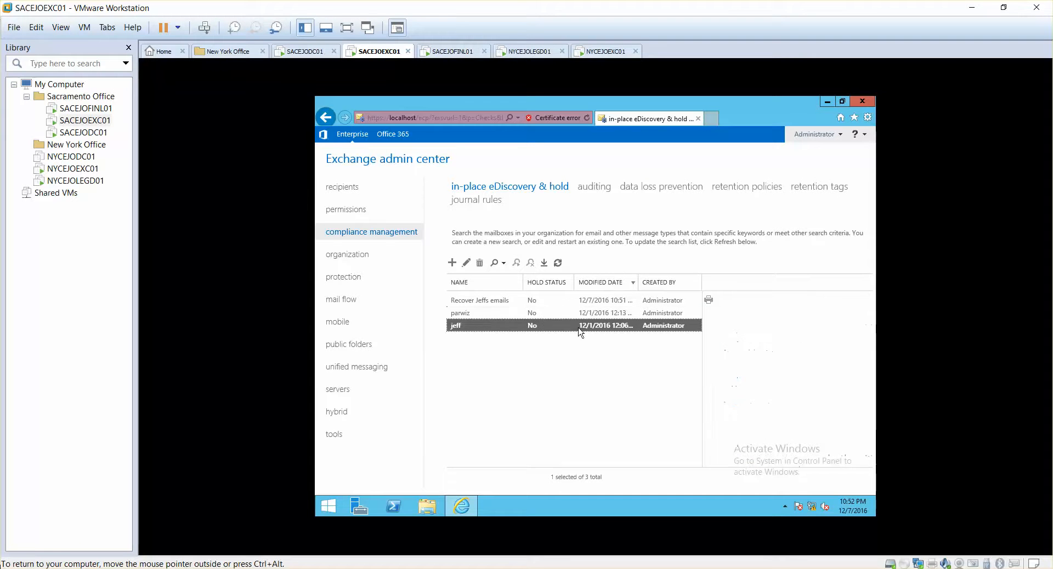
scroll(801, 398, "down", 1)
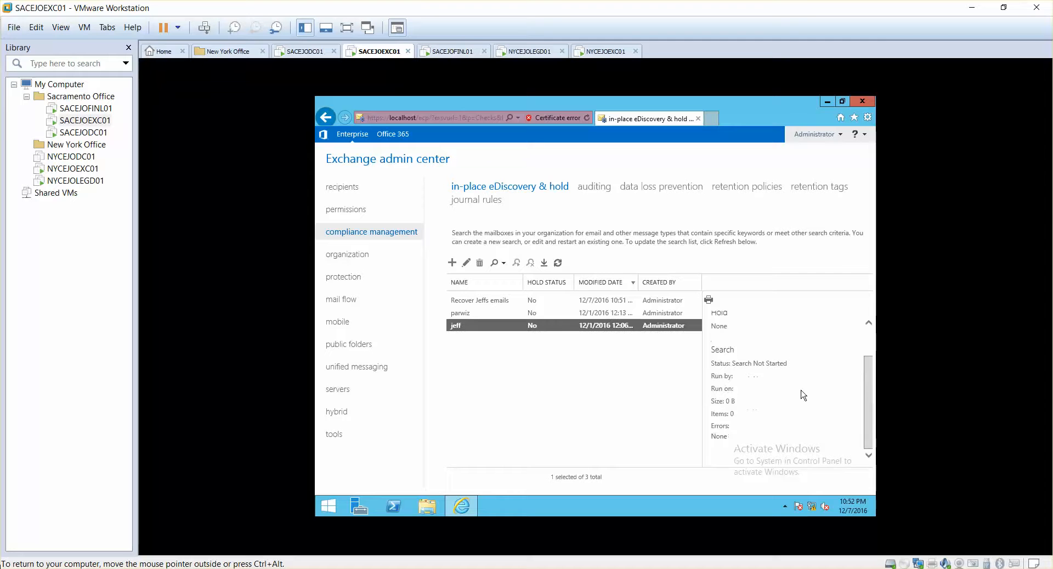
- Select the new recovery search again and check its status, size and number of items found
left_click(505, 301)
left_click_drag(870, 344, 870, 375)
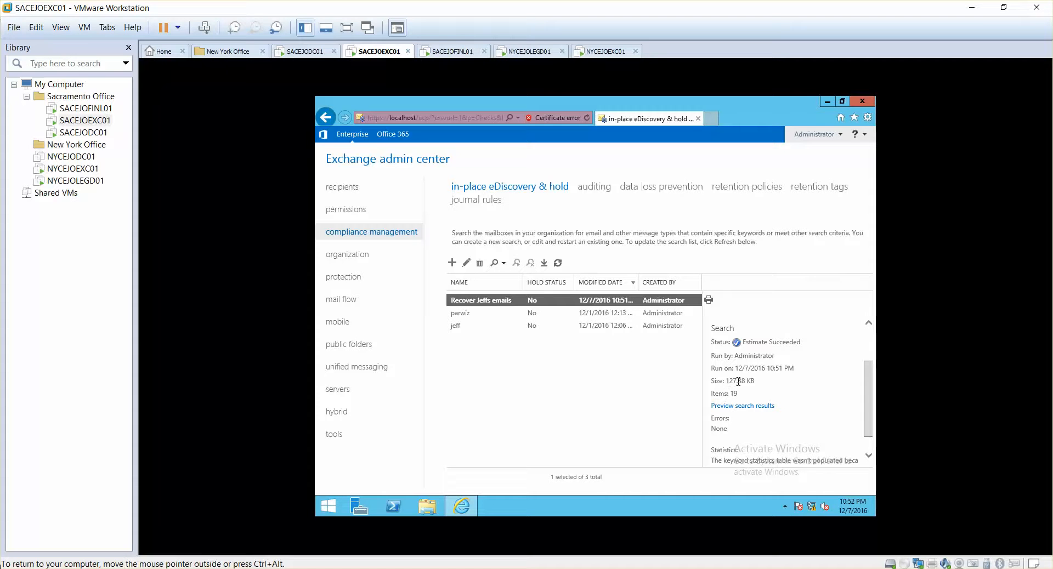
mouse_move(727, 382)
left_mouse_down()
mouse_move(741, 382)
mouse_move(739, 394)
left_mouse_up()
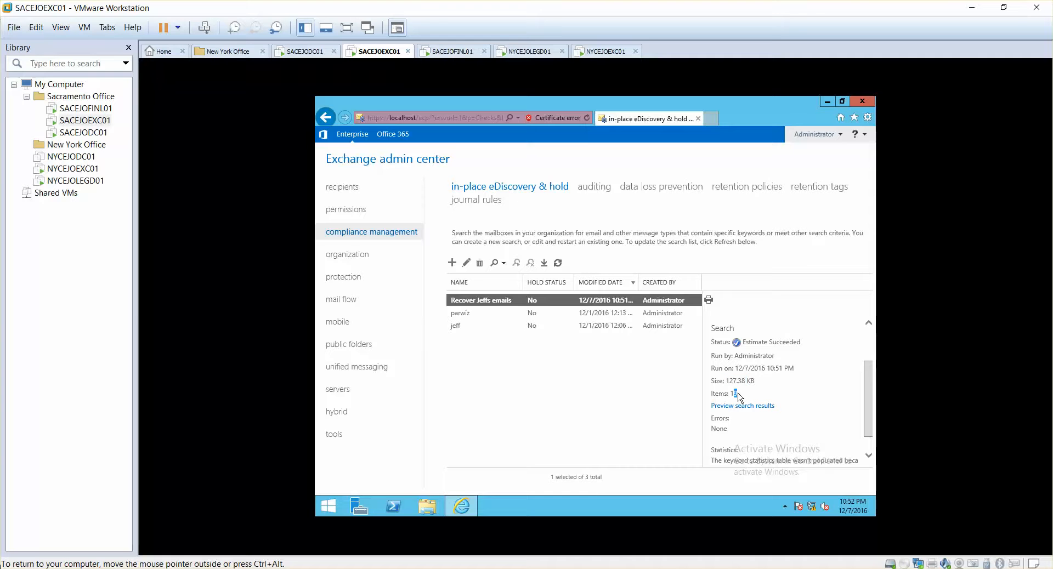
- Switch to Outlook on the SACEJOFINL01 machine and check the Sent Items, Deleted Items and Inbox folders
left_click(449, 51)
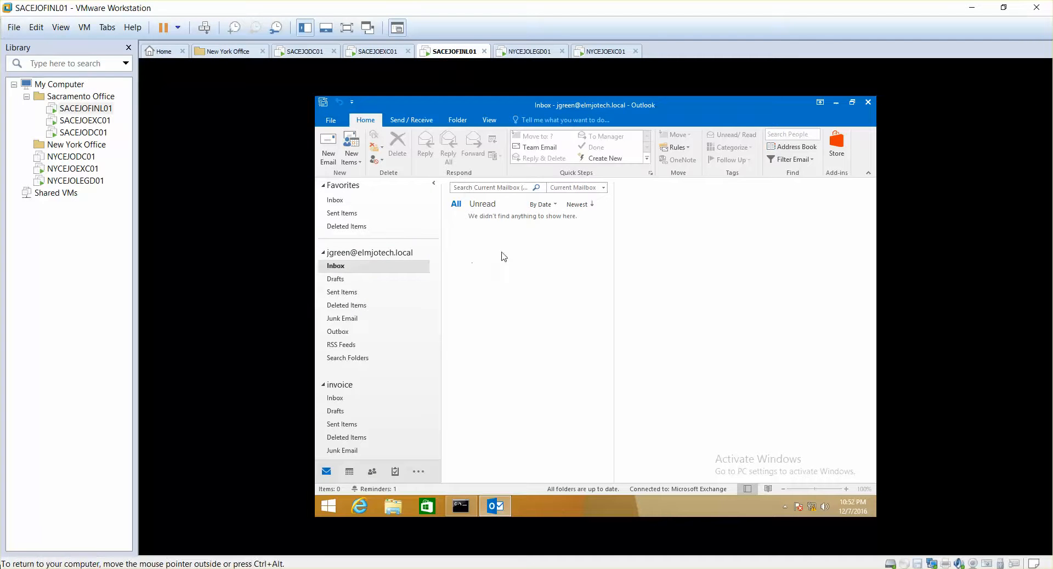
left_click(342, 291)
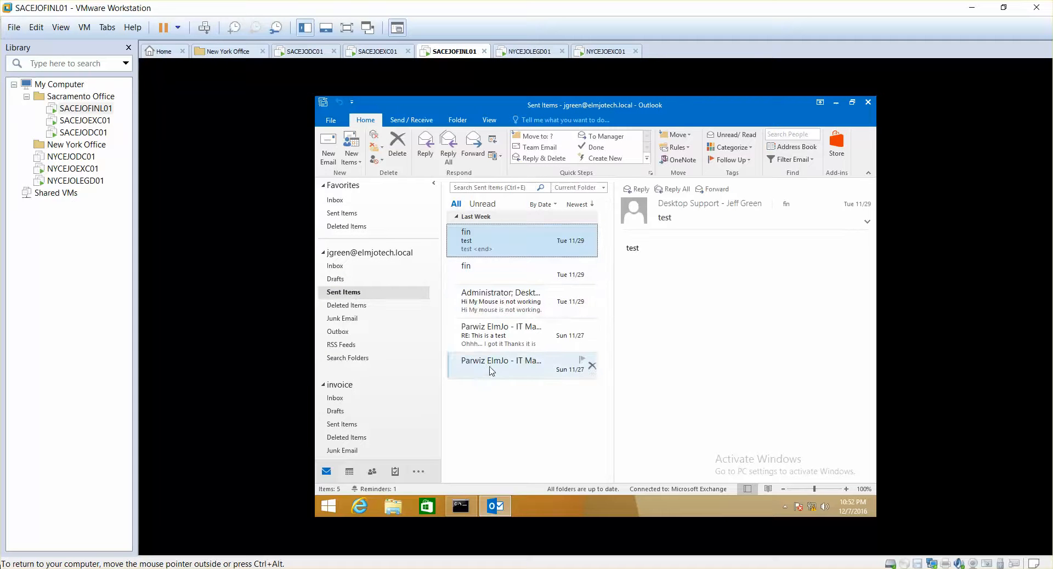
left_click(351, 306)
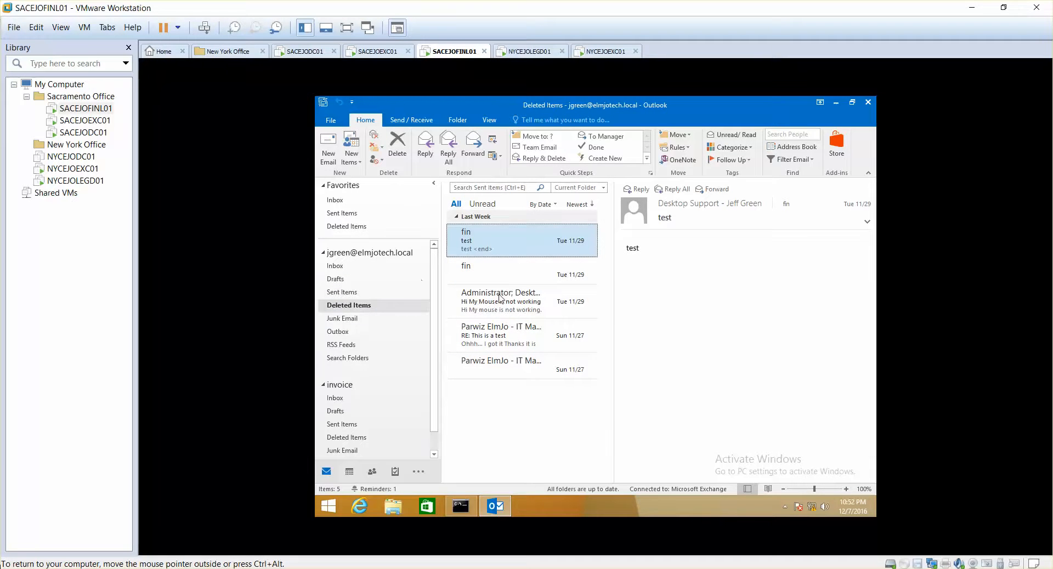
left_click(344, 267)
- Compare the search details on SACEJOEXC01 with the Inbox on SACEJOFINL01, ending on the SACEJOEXC01 machine
left_click(375, 53)
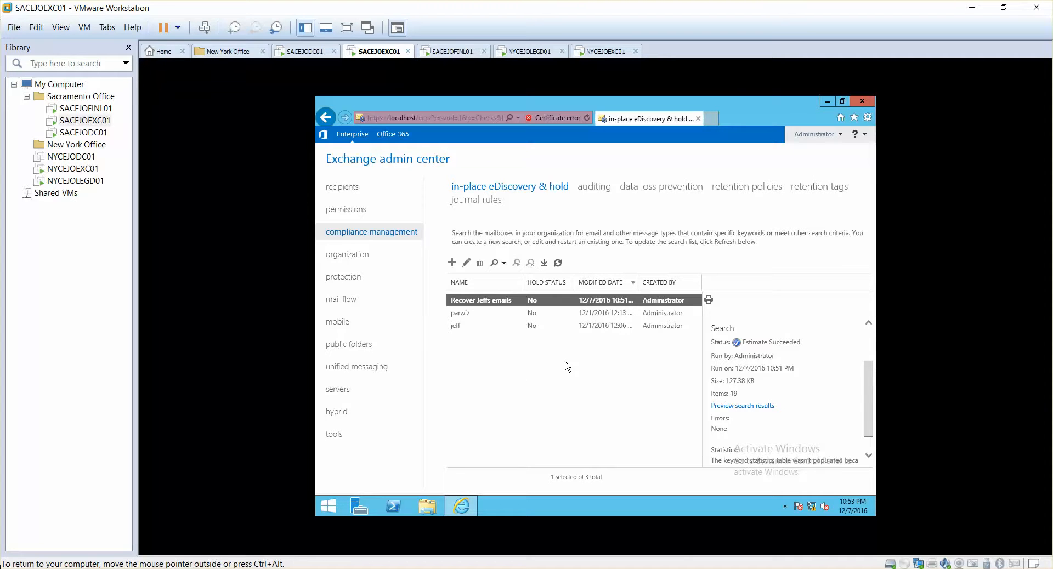
left_click(460, 59)
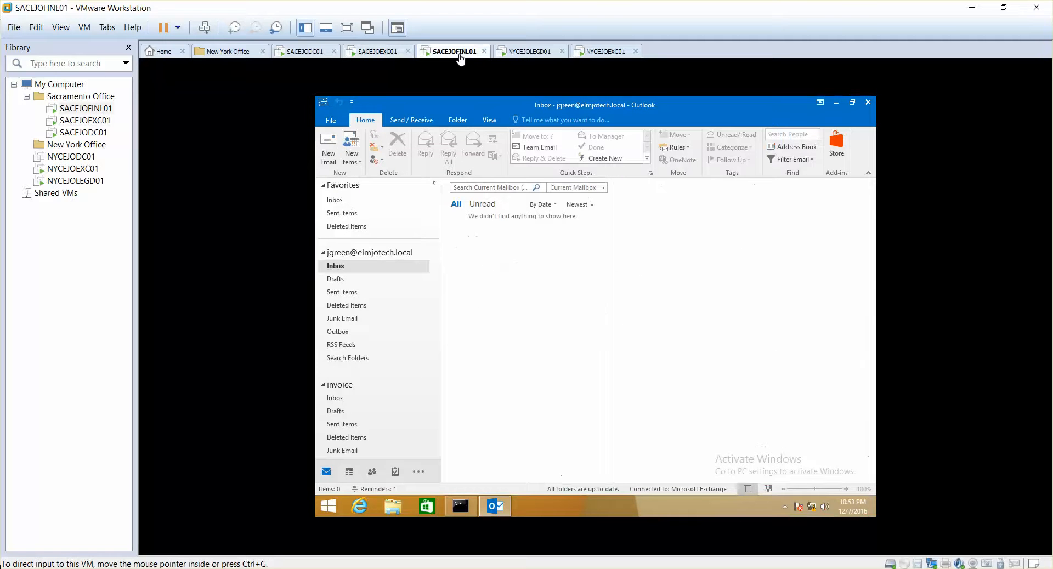
left_click(389, 53)
left_click(438, 55)
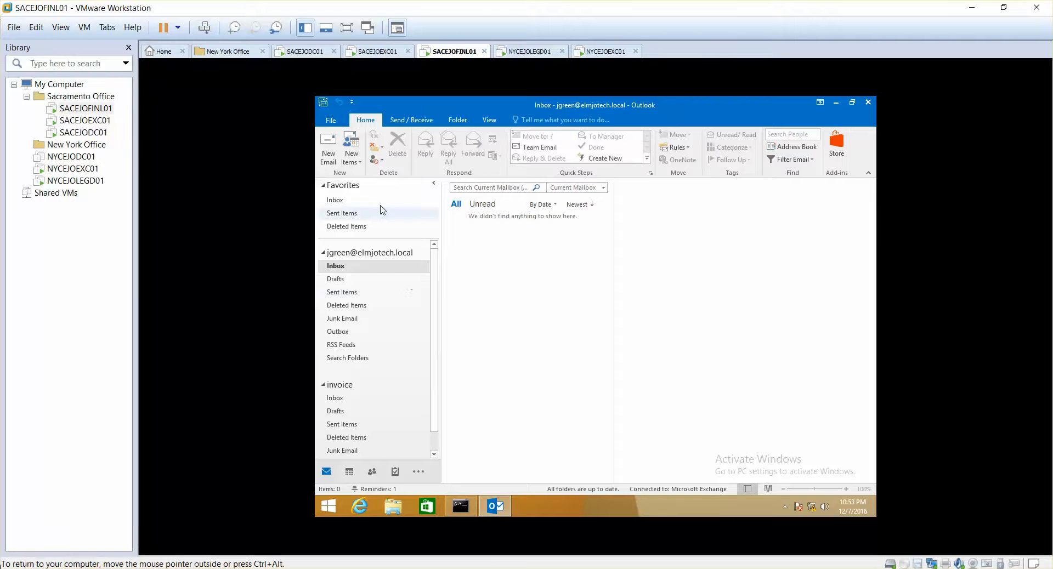
left_click(376, 52)
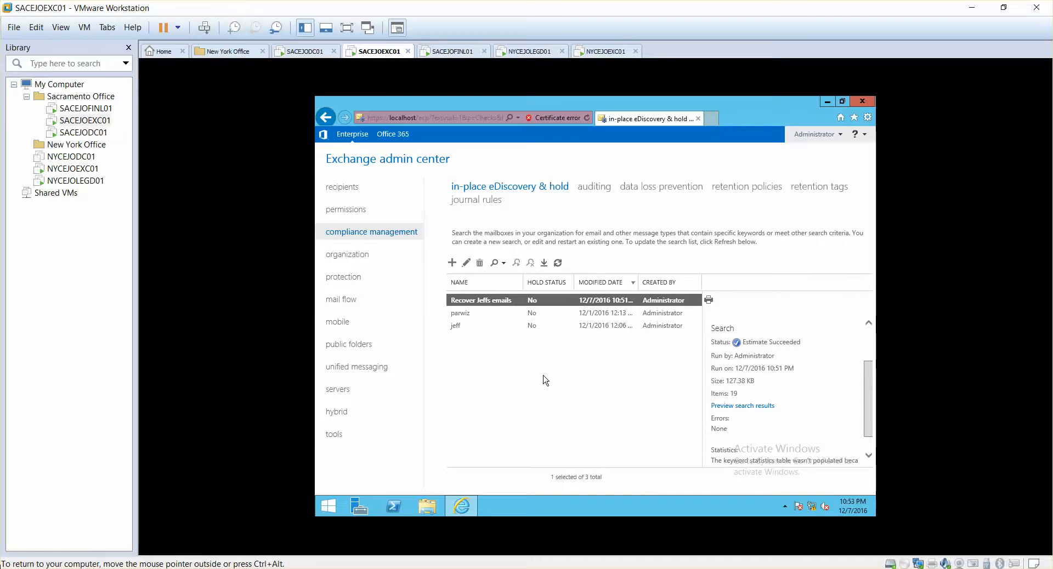